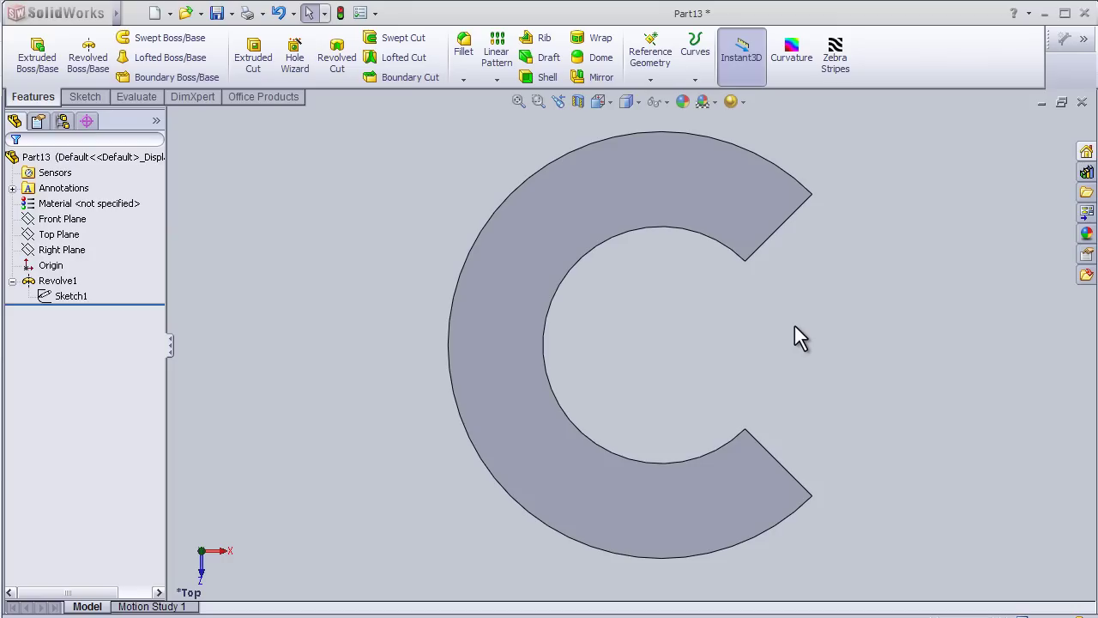
Open a new sketch, Sketch2, on the top flat end face of the C-shaped ring
{"action": "middle_click_drag", "start_coordinate": [794, 326], "coordinate": [693, 208]}
{"action": "key", "text": "f"}
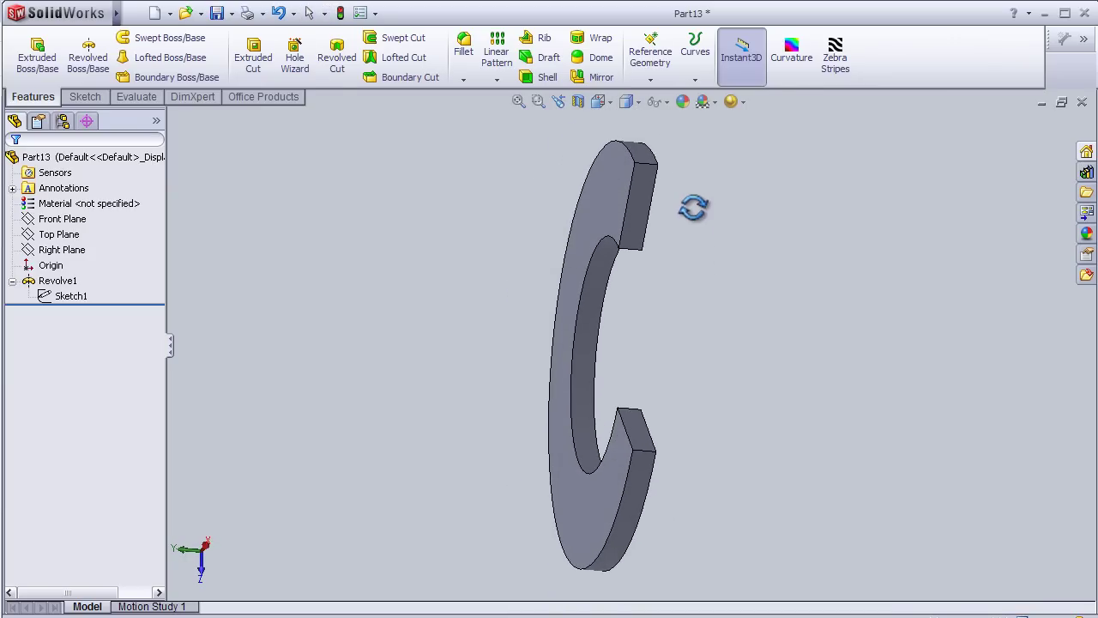
{"action": "left_click", "coordinate": [641, 220]}
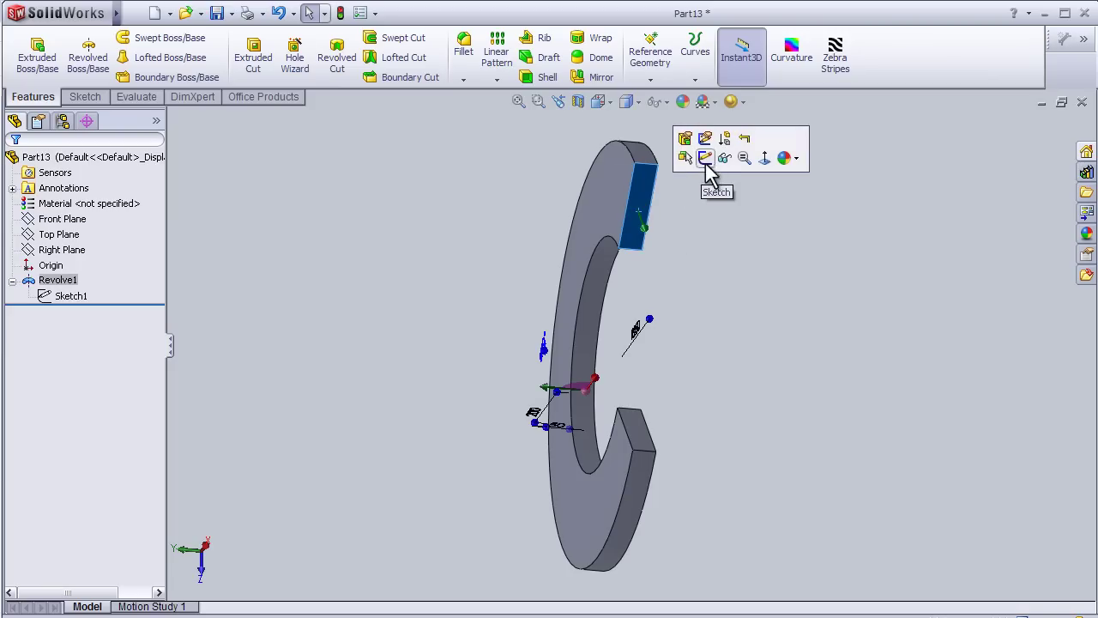
{"action": "left_click", "coordinate": [709, 159]}
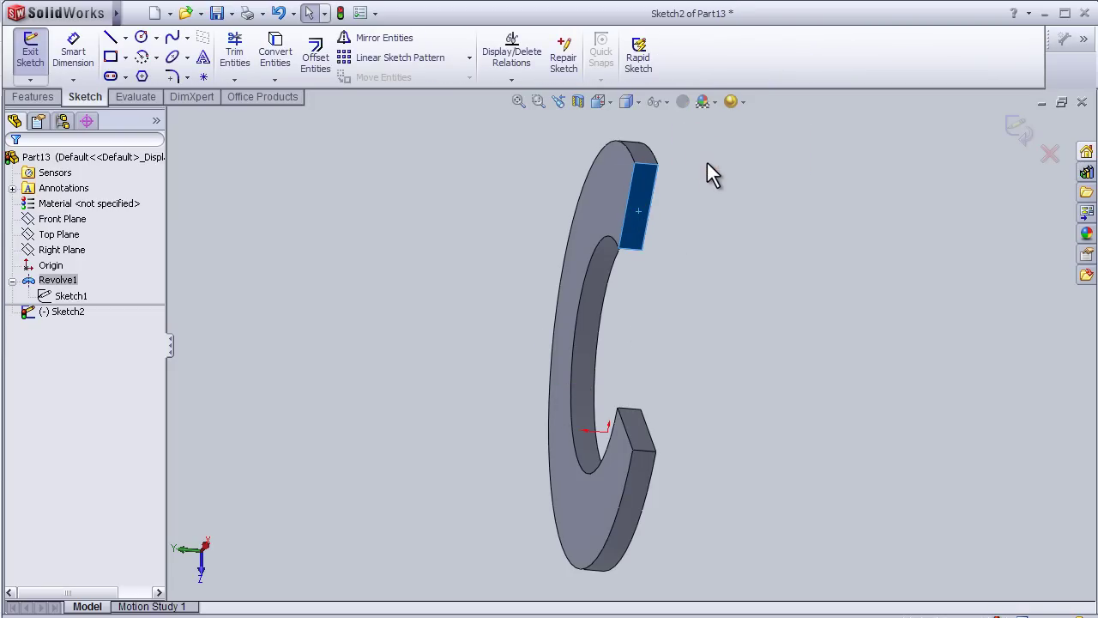
Set the view Normal To the end face being sketched
{"action": "middle_click_drag", "start_coordinate": [676, 204], "coordinate": [632, 175]}
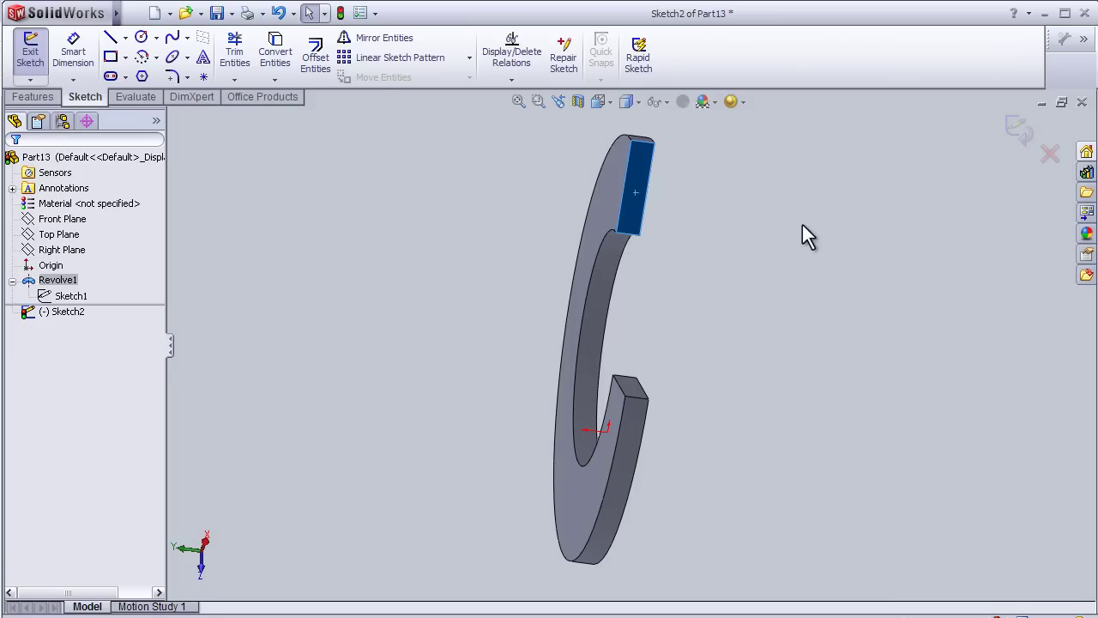
{"action": "key", "text": "space"}
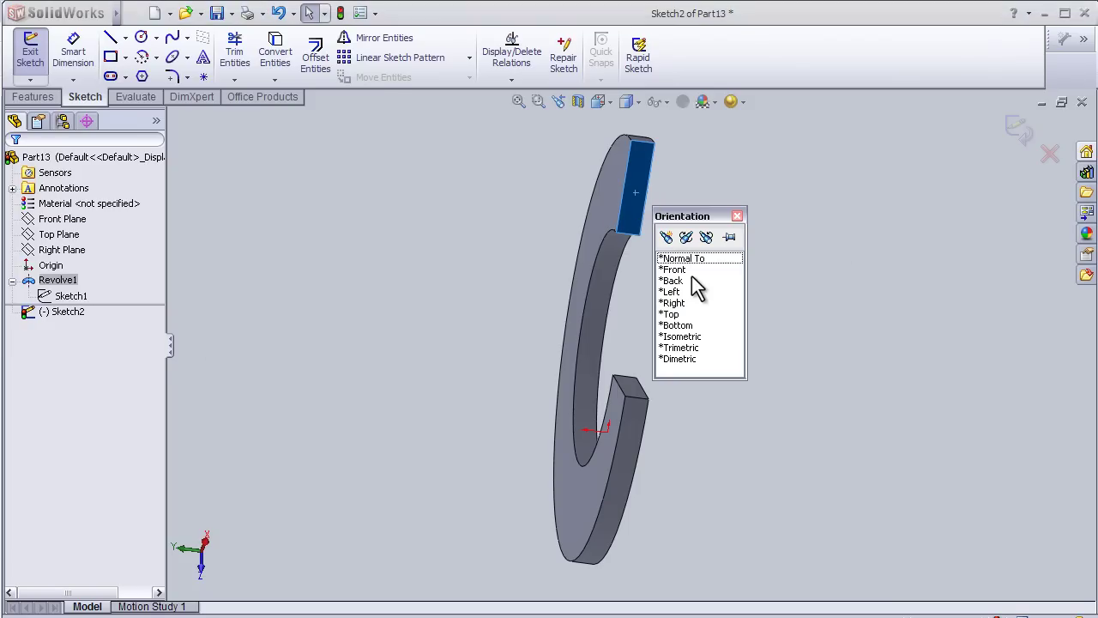
{"action": "left_click", "coordinate": [693, 260]}
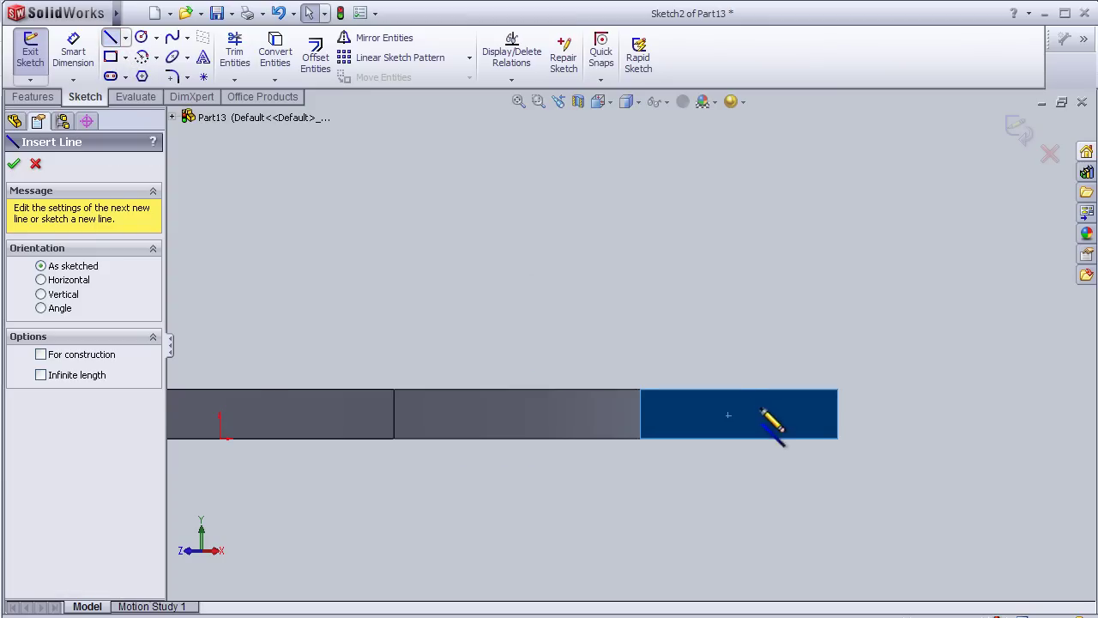
Draw a closed four-line rectangle on the end face with its right side on the face's right edge
{"action": "scroll", "coordinate": [772, 416], "scroll_direction": "down", "scroll_amount": 3}
{"action": "scroll", "coordinate": [719, 343], "scroll_direction": "down", "scroll_amount": 2}
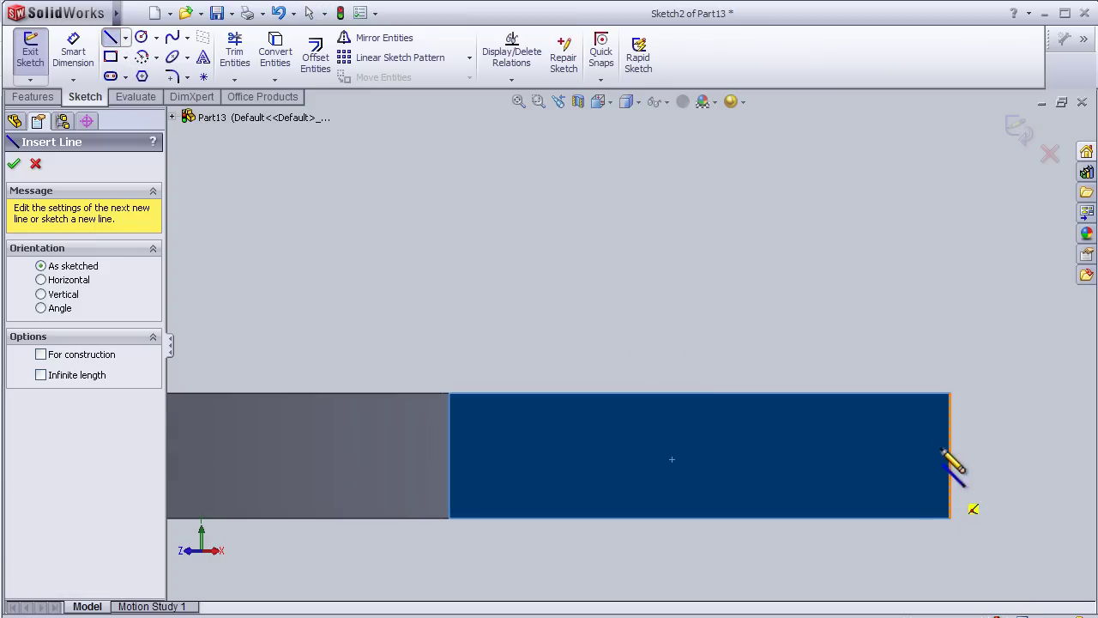
{"action": "left_click", "coordinate": [947, 422]}
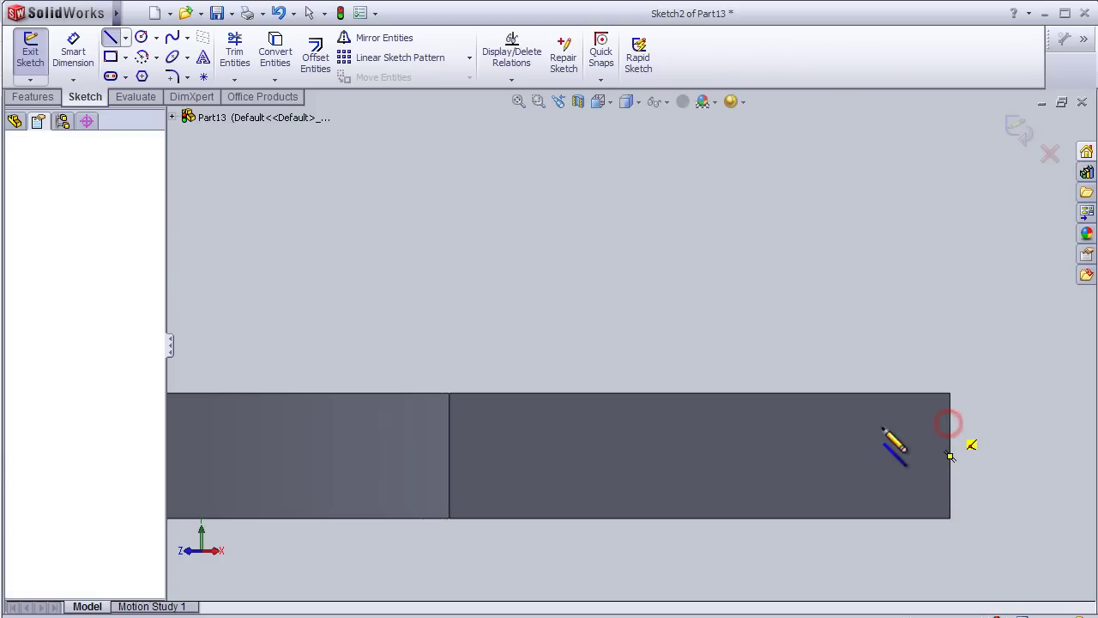
{"action": "left_click", "coordinate": [592, 423]}
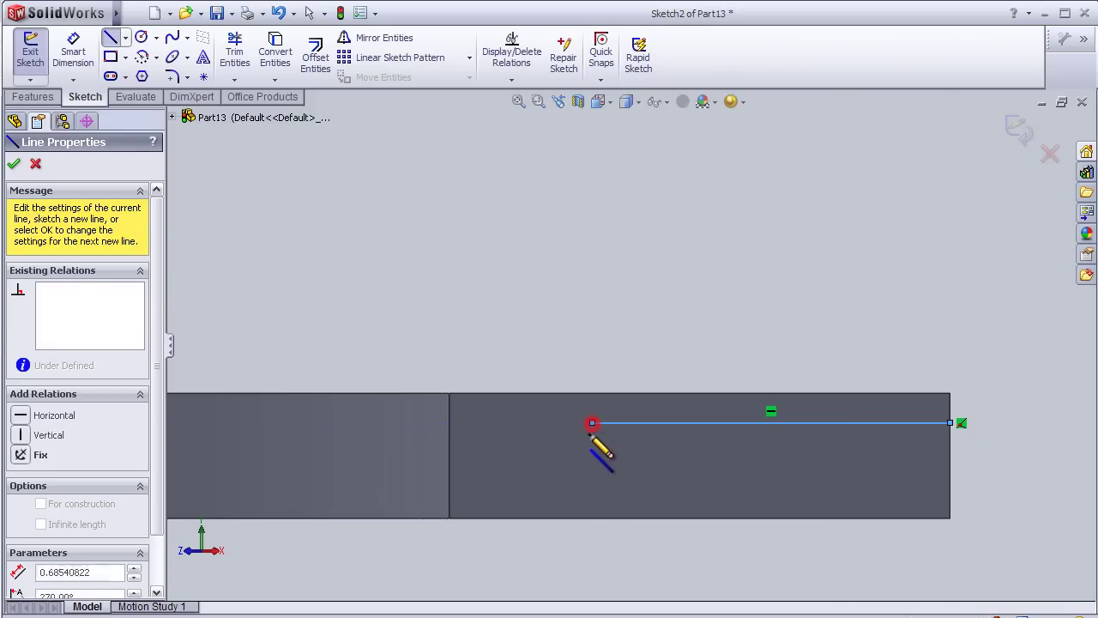
{"action": "left_click", "coordinate": [592, 495]}
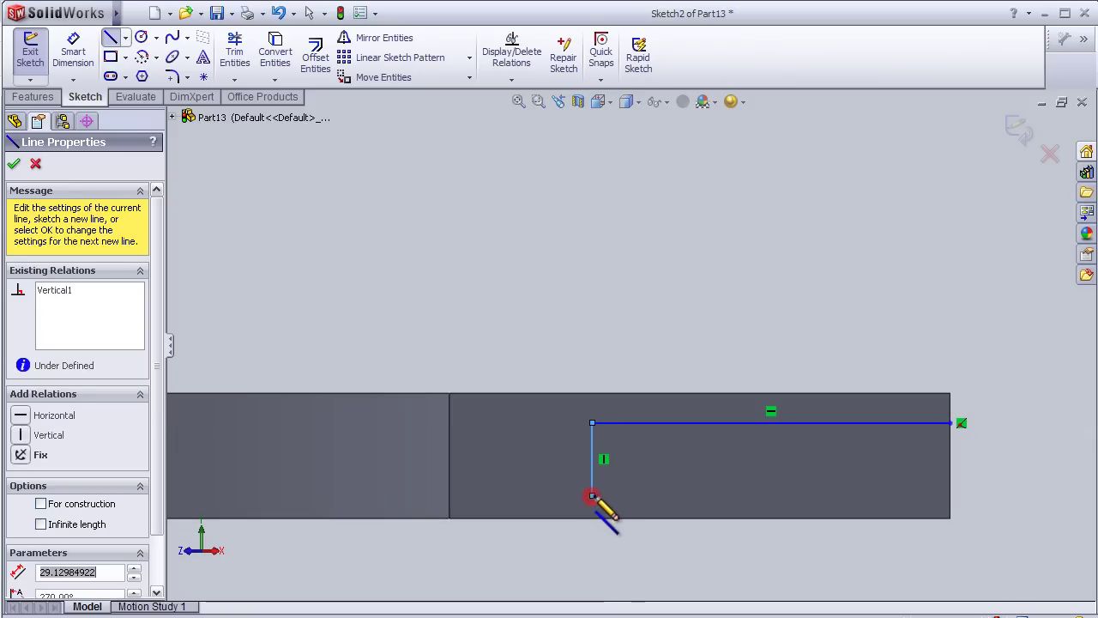
{"action": "left_click", "coordinate": [948, 496]}
{"action": "left_click", "coordinate": [949, 495]}
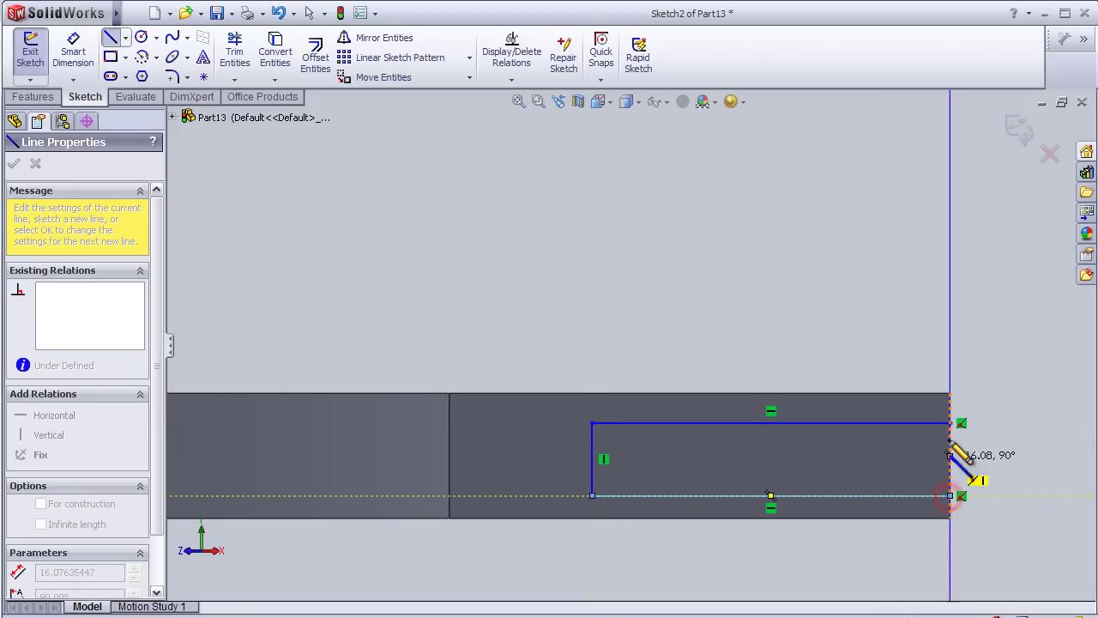
{"action": "left_click", "coordinate": [950, 422]}
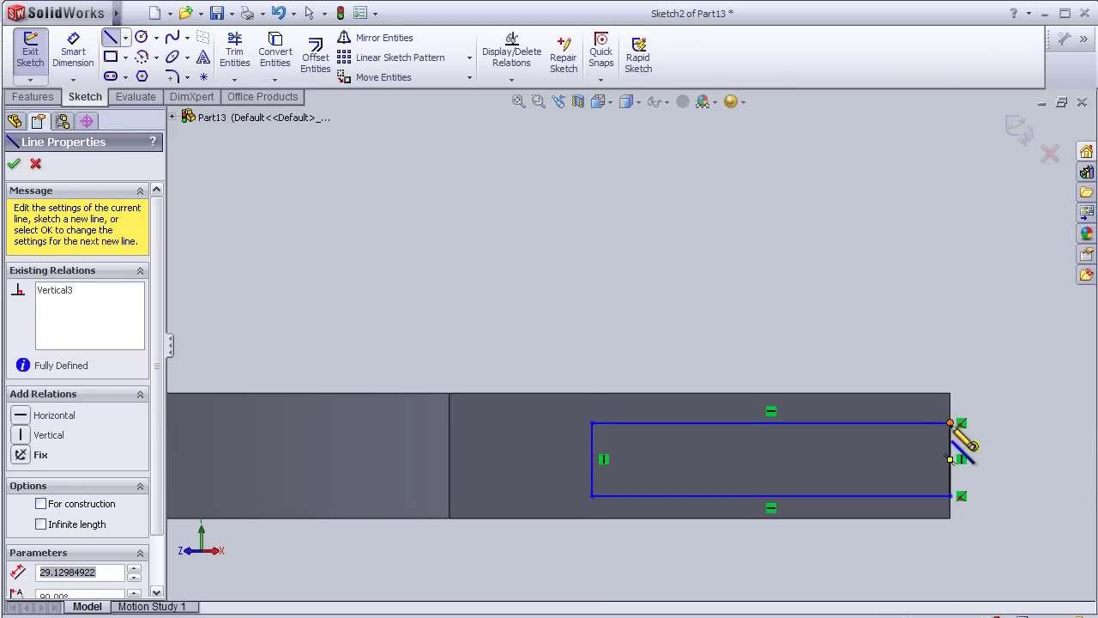
{"action": "key", "text": "Escape"}
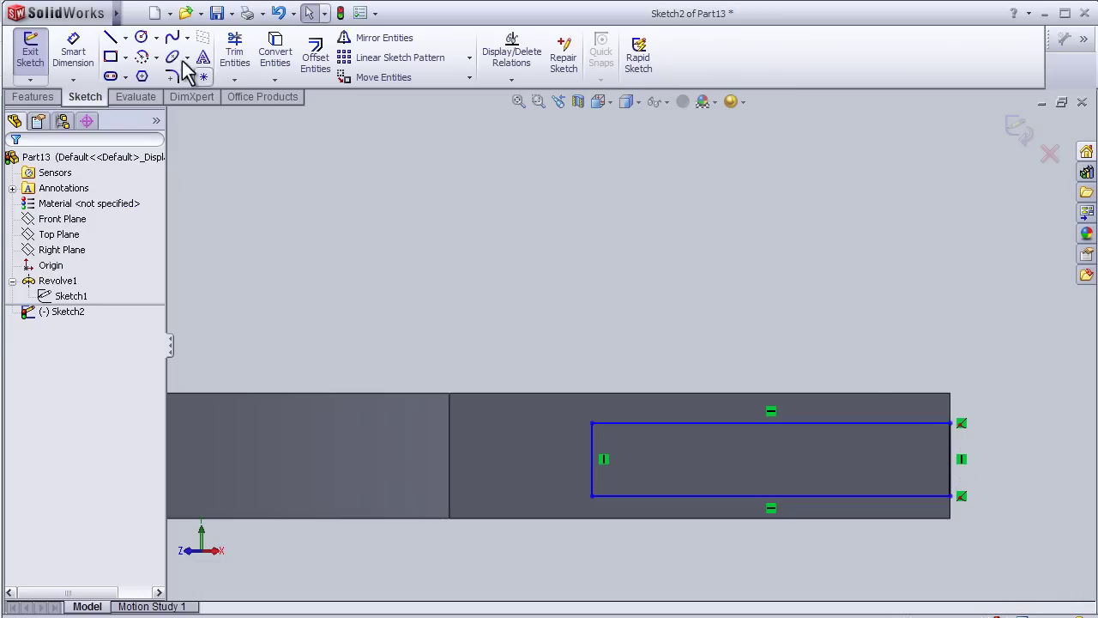
Draw a horizontal centerline from the rectangle's right-side midpoint out past its left side
{"action": "left_click", "coordinate": [125, 38]}
{"action": "left_click", "coordinate": [144, 73]}
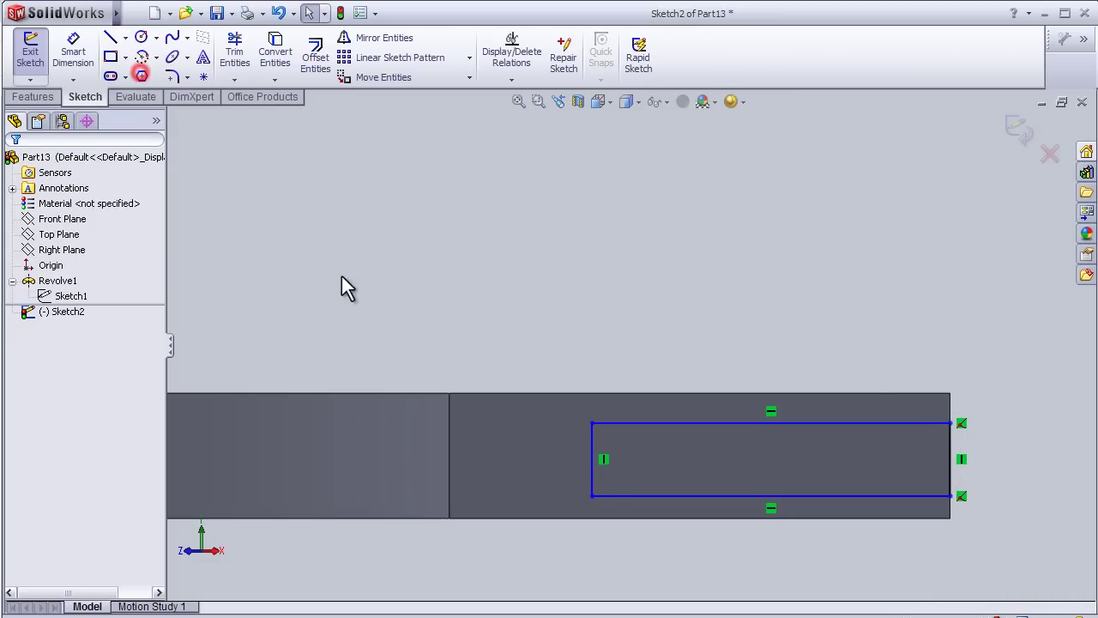
{"action": "left_click", "coordinate": [592, 458]}
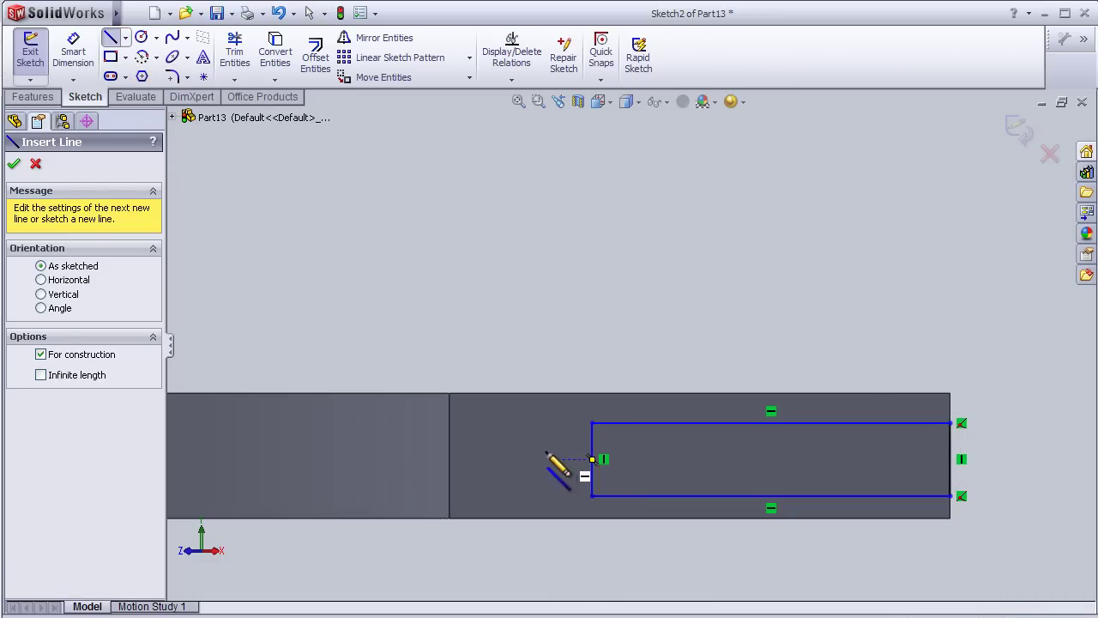
{"action": "left_click", "coordinate": [949, 458]}
{"action": "left_click", "coordinate": [437, 458]}
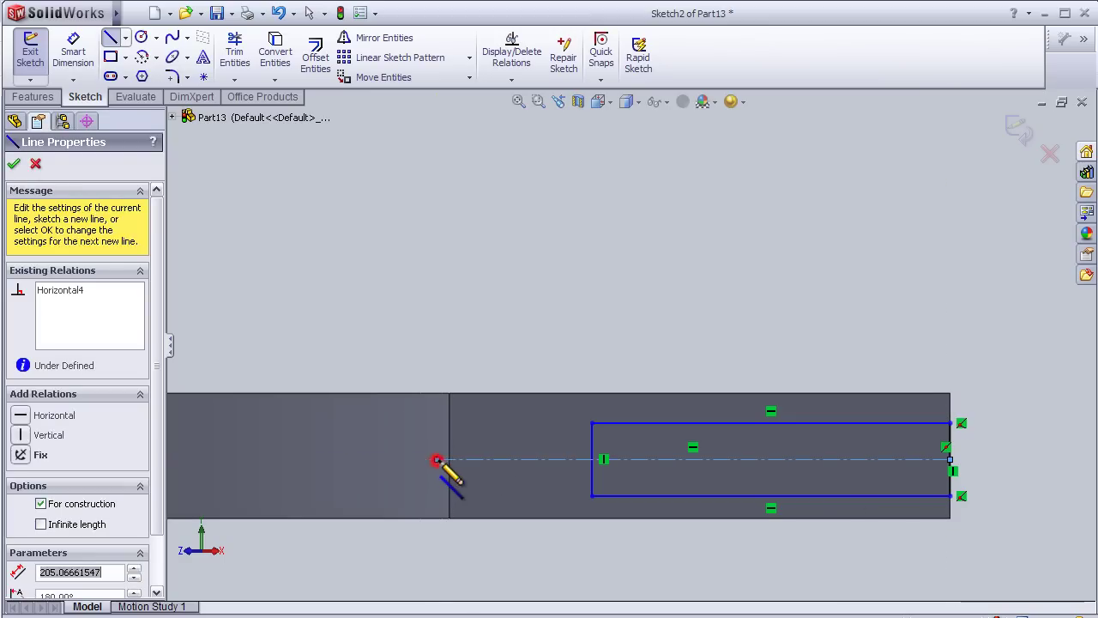
Make the rectangle's top and bottom edges symmetric about the centerline
{"action": "key", "text": "Escape"}
{"action": "left_click", "coordinate": [649, 422]}
{"action": "left_click", "coordinate": [649, 460]}
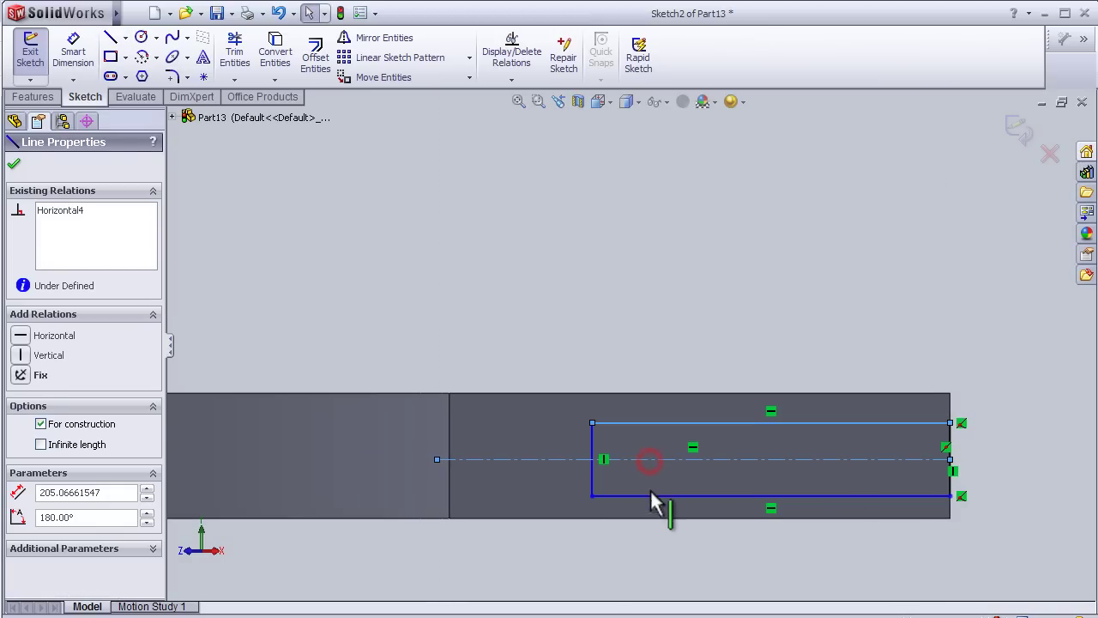
{"action": "left_click", "coordinate": [650, 496], "text": "ctrl"}
{"action": "left_click", "coordinate": [671, 460], "text": "ctrl"}
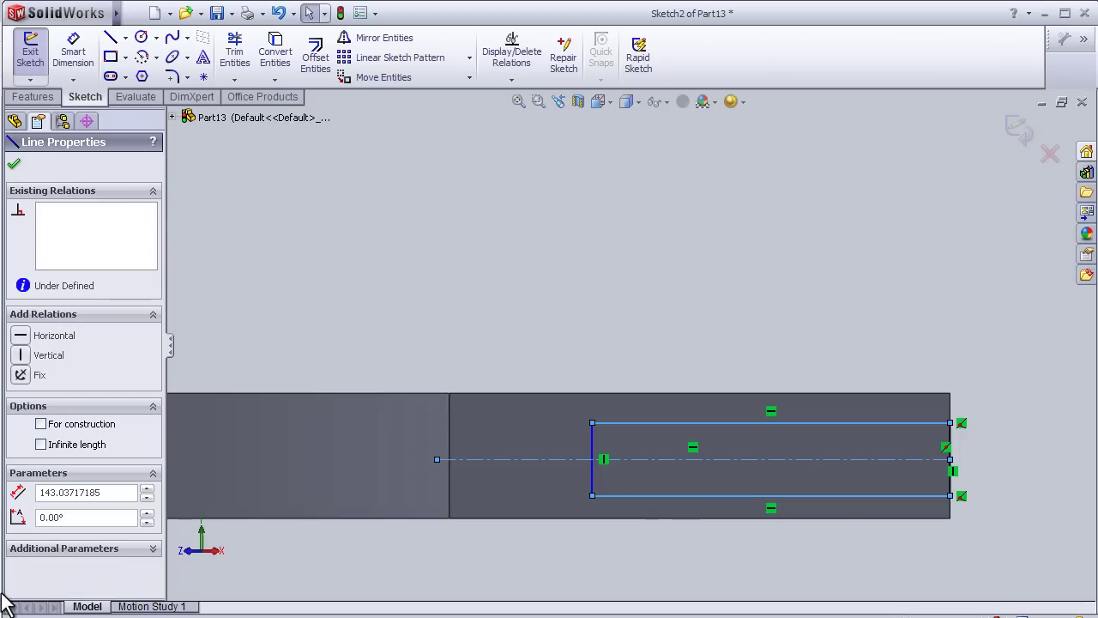
{"action": "left_click", "coordinate": [53, 533]}
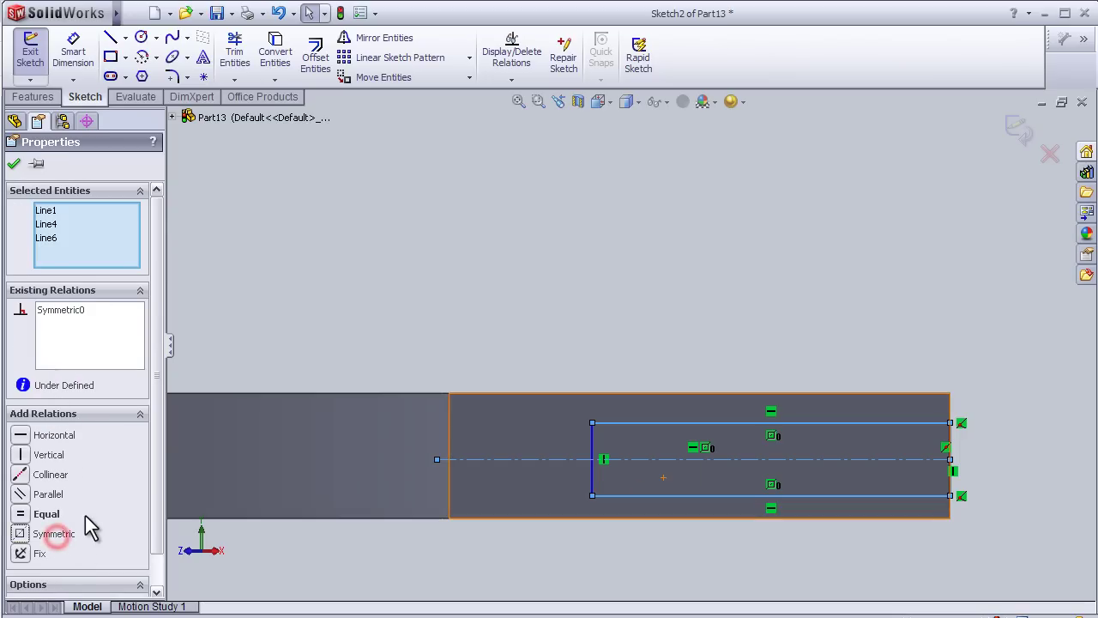
{"action": "left_click", "coordinate": [14, 163]}
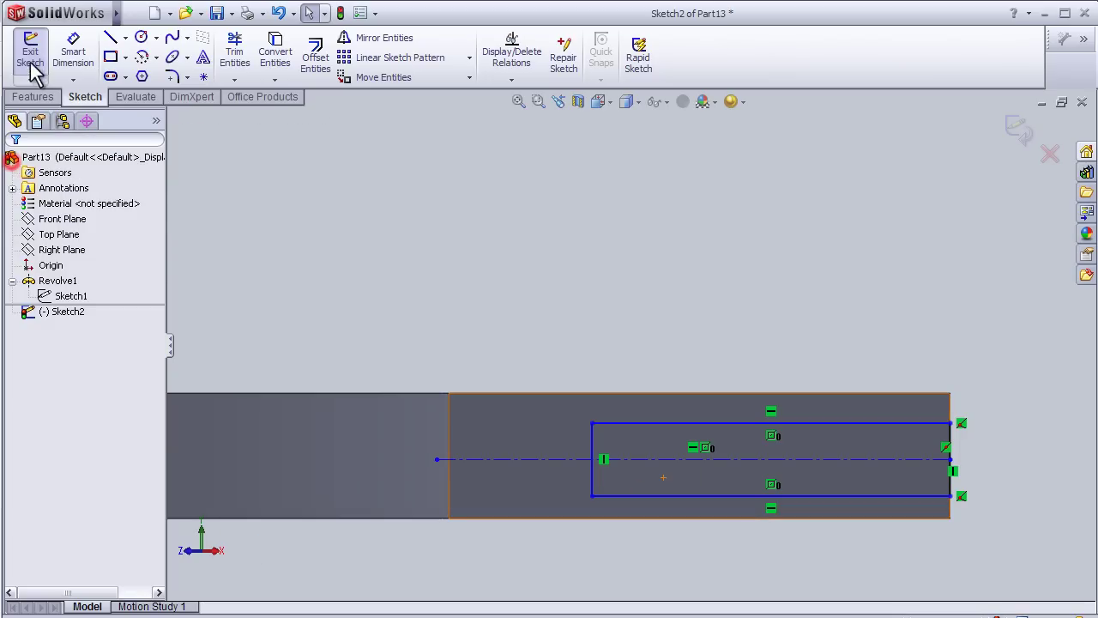
Dimension the rectangle's left side at 30 mm and its top edge at 150 mm
{"action": "left_click", "coordinate": [73, 53]}
{"action": "left_click", "coordinate": [592, 454]}
{"action": "left_click", "coordinate": [534, 455]}
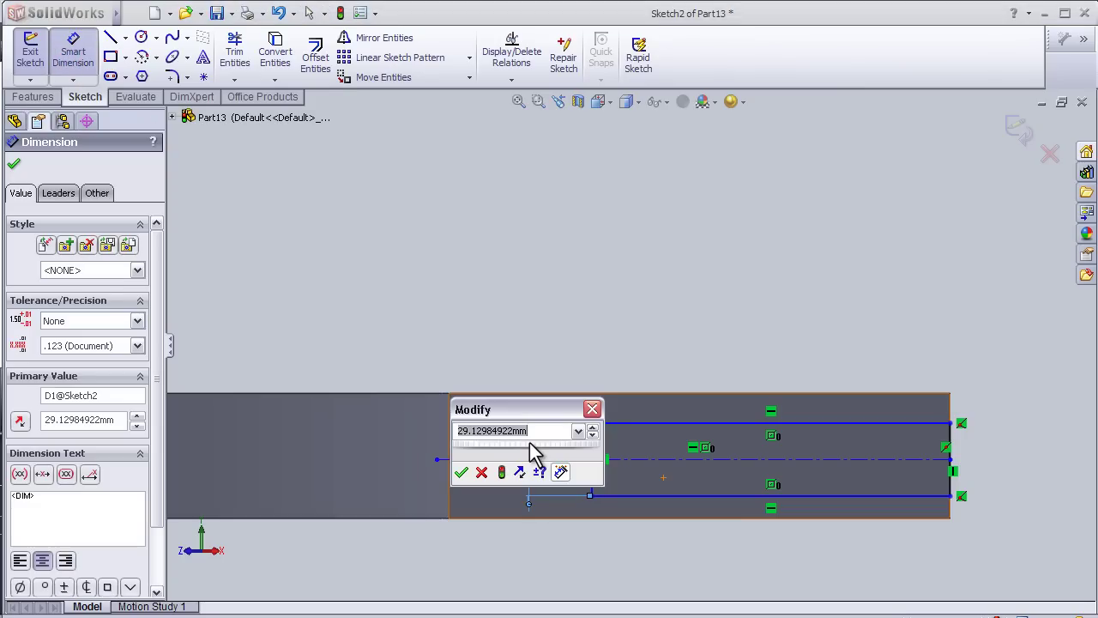
{"action": "type", "text": "30"}
{"action": "key", "text": "Return"}
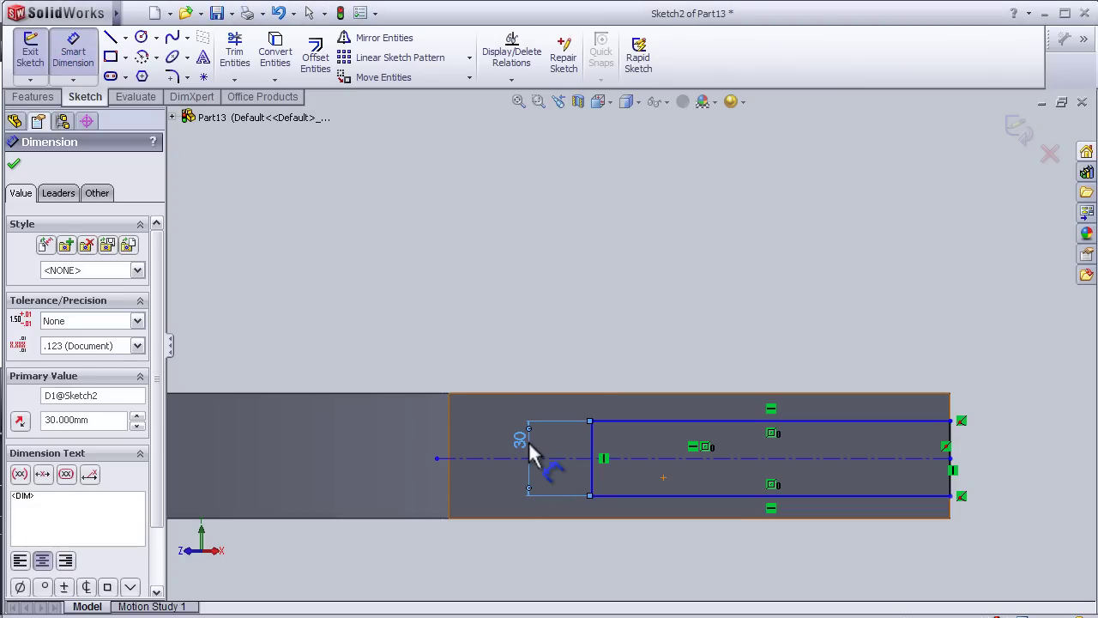
{"action": "left_click", "coordinate": [674, 421]}
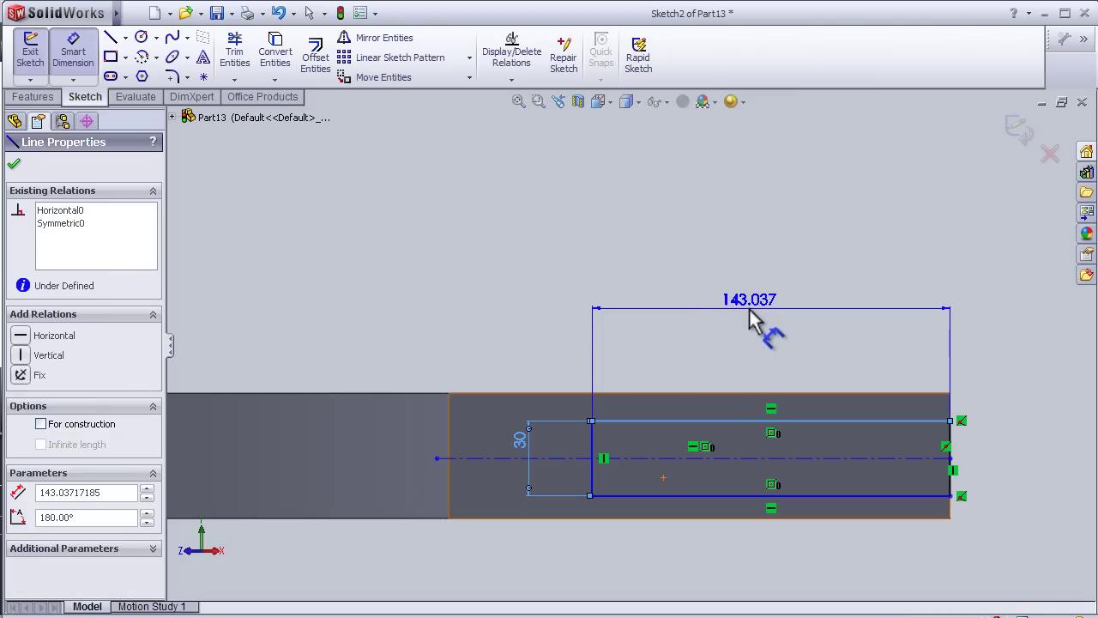
{"action": "left_click", "coordinate": [749, 317]}
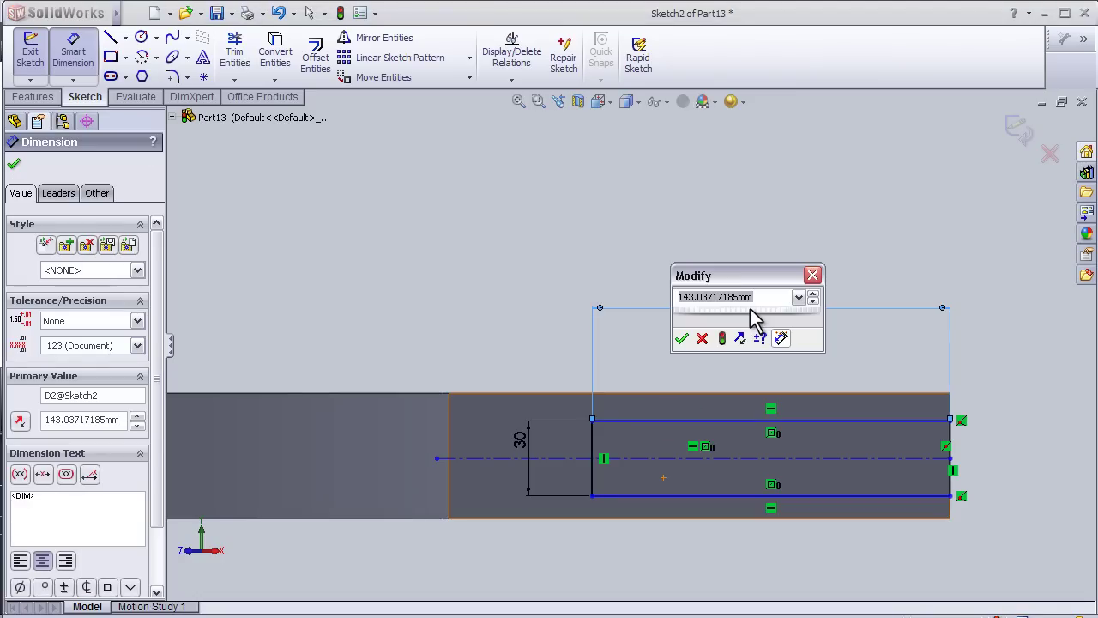
{"action": "type", "text": "150"}
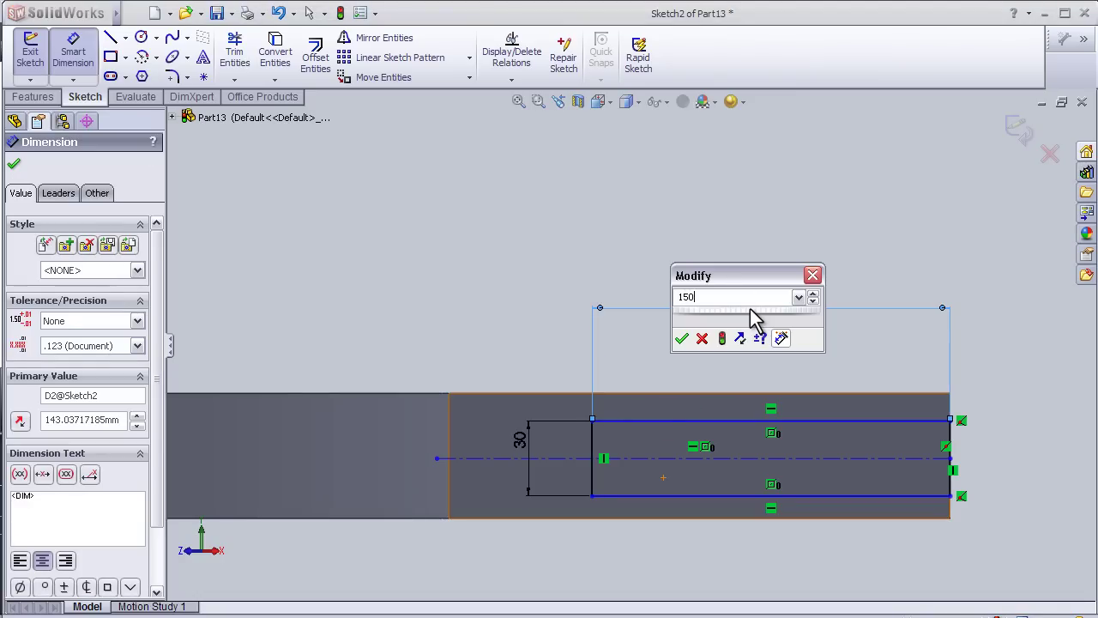
{"action": "key", "text": "Return"}
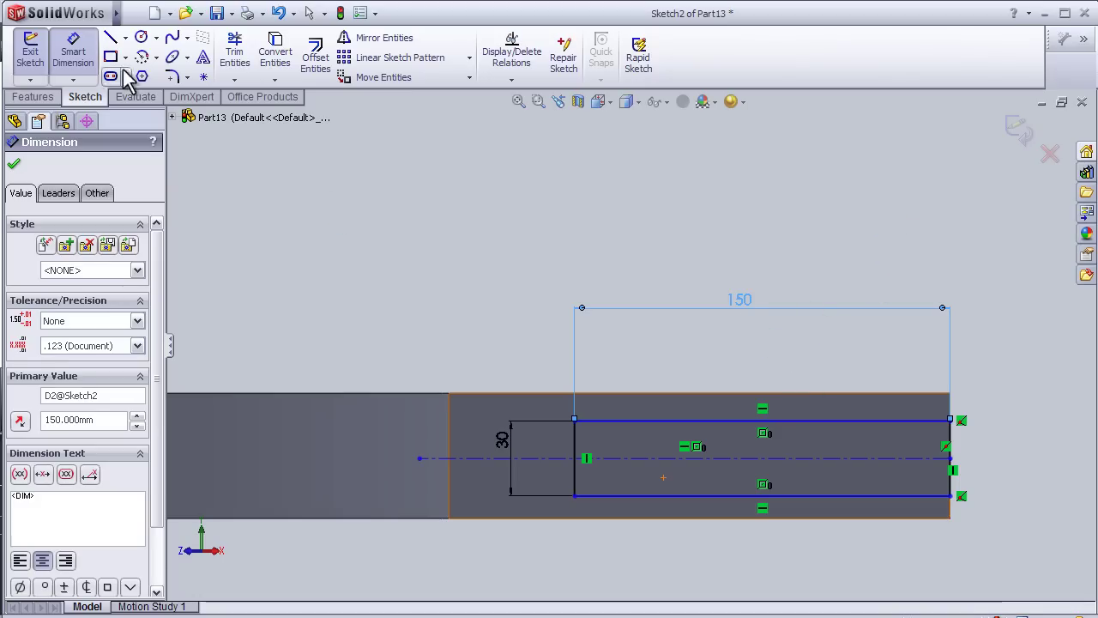
Add 5 mm equal-distance sketch chamfers to the rectangle's top-left and bottom-left corners
{"action": "left_click", "coordinate": [172, 77]}
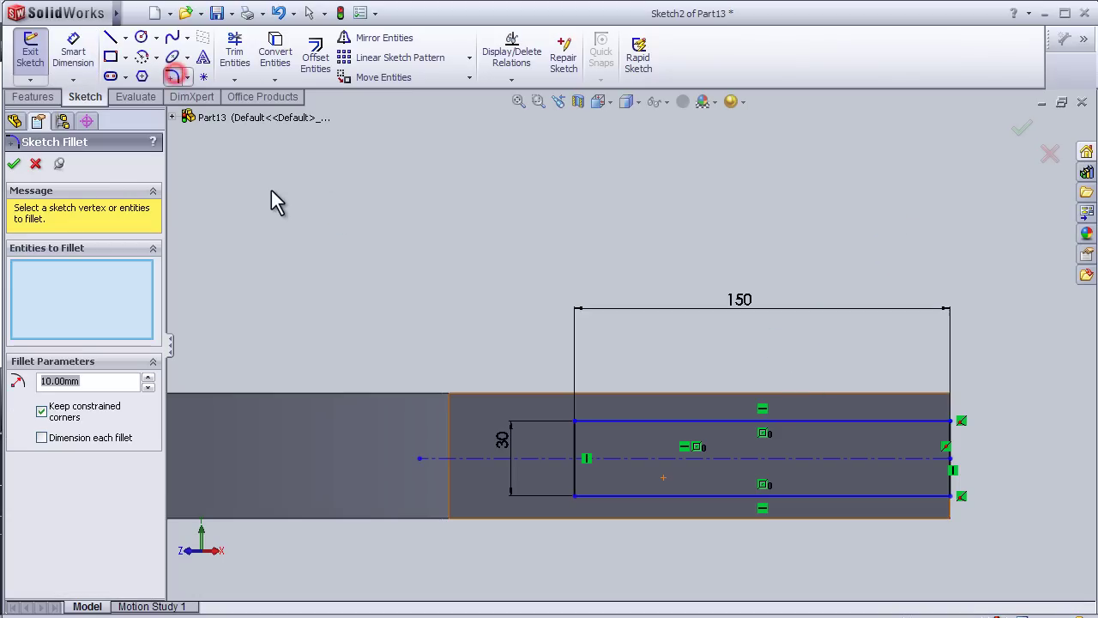
{"action": "left_click", "coordinate": [187, 78]}
{"action": "left_click", "coordinate": [226, 114]}
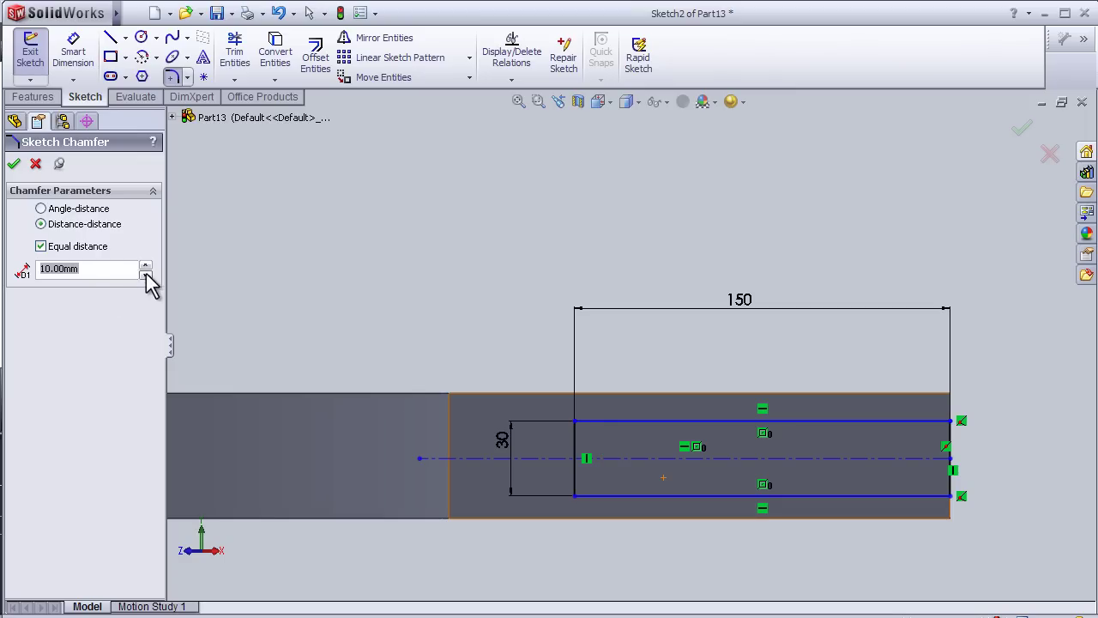
{"action": "left_click", "coordinate": [92, 267]}
{"action": "type", "text": "5"}
{"action": "key", "text": "Return"}
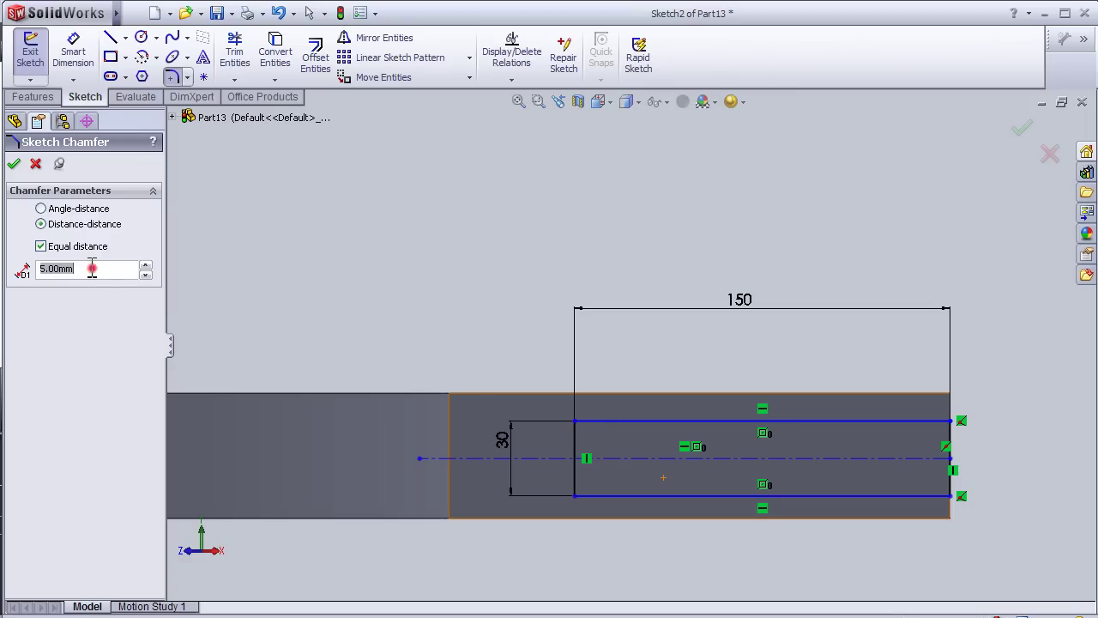
{"action": "left_click", "coordinate": [576, 422]}
{"action": "left_click", "coordinate": [573, 496]}
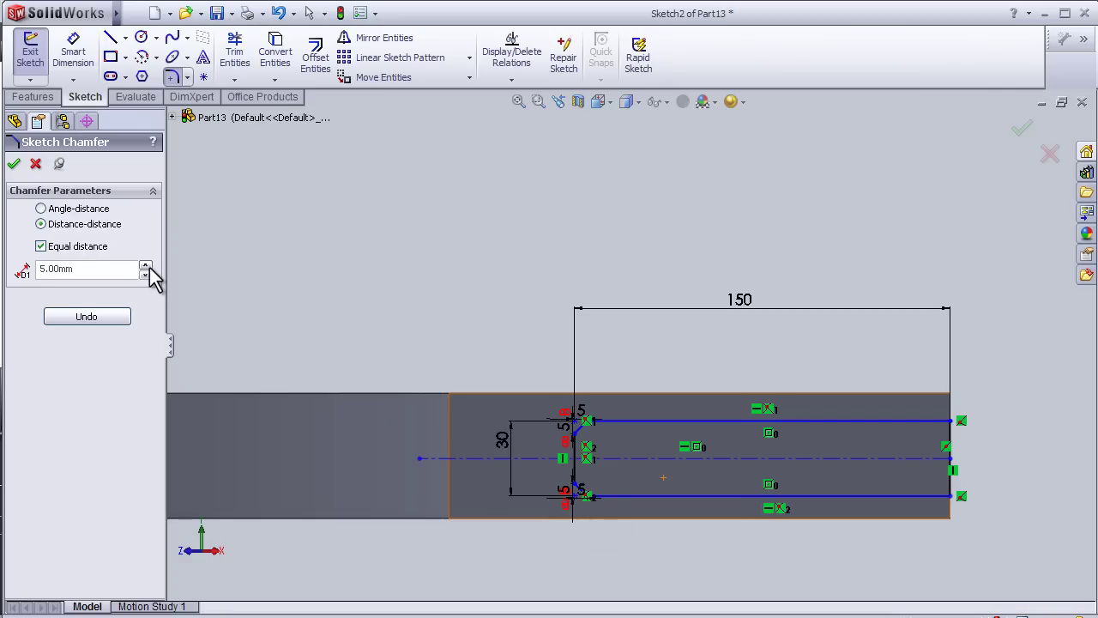
{"action": "left_click", "coordinate": [14, 163]}
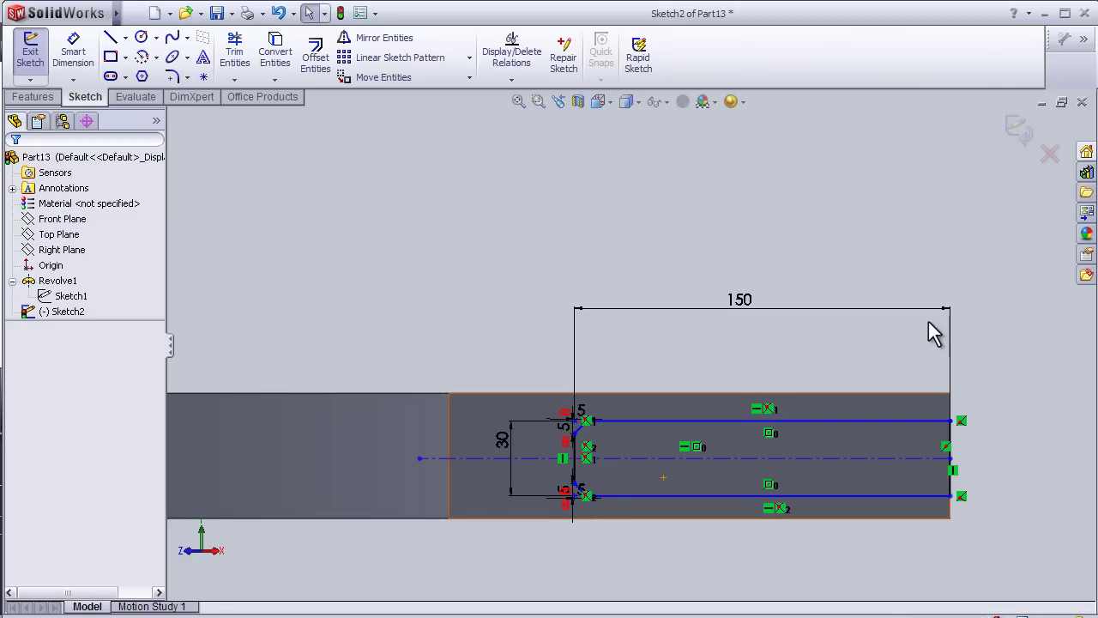
Exit Sketch2 and view the whole C-shaped part from an angled 3D viewpoint
{"action": "left_click", "coordinate": [1019, 130]}
{"action": "middle_click_drag", "start_coordinate": [836, 110], "coordinate": [785, 163]}
{"action": "scroll", "coordinate": [775, 215], "scroll_direction": "up", "scroll_amount": 6}
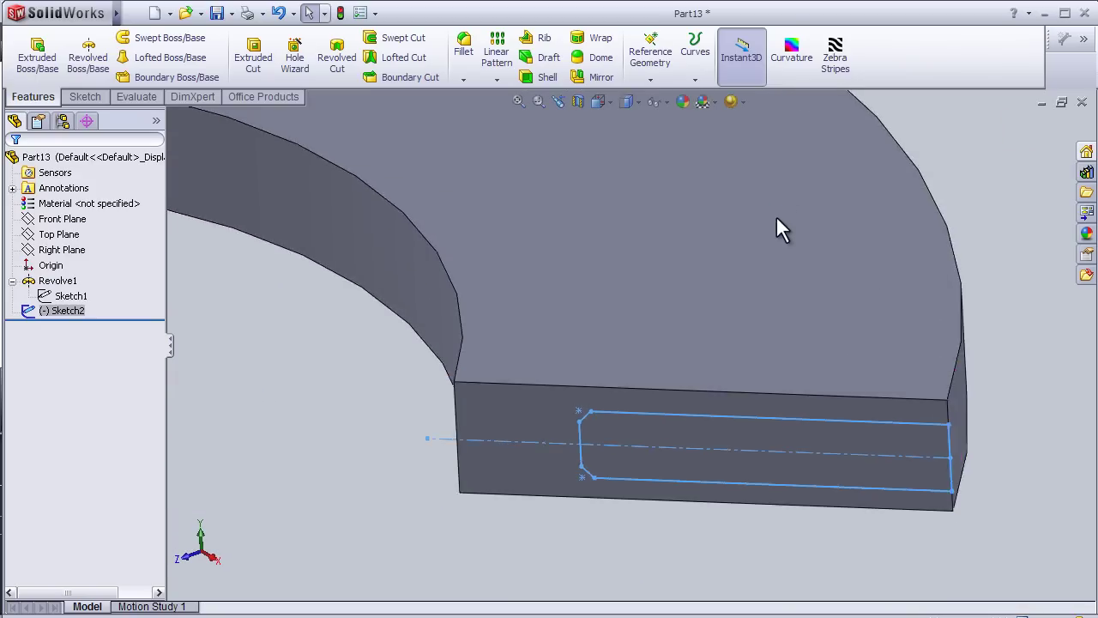
{"action": "middle_click_drag", "start_coordinate": [617, 154], "coordinate": [614, 187]}
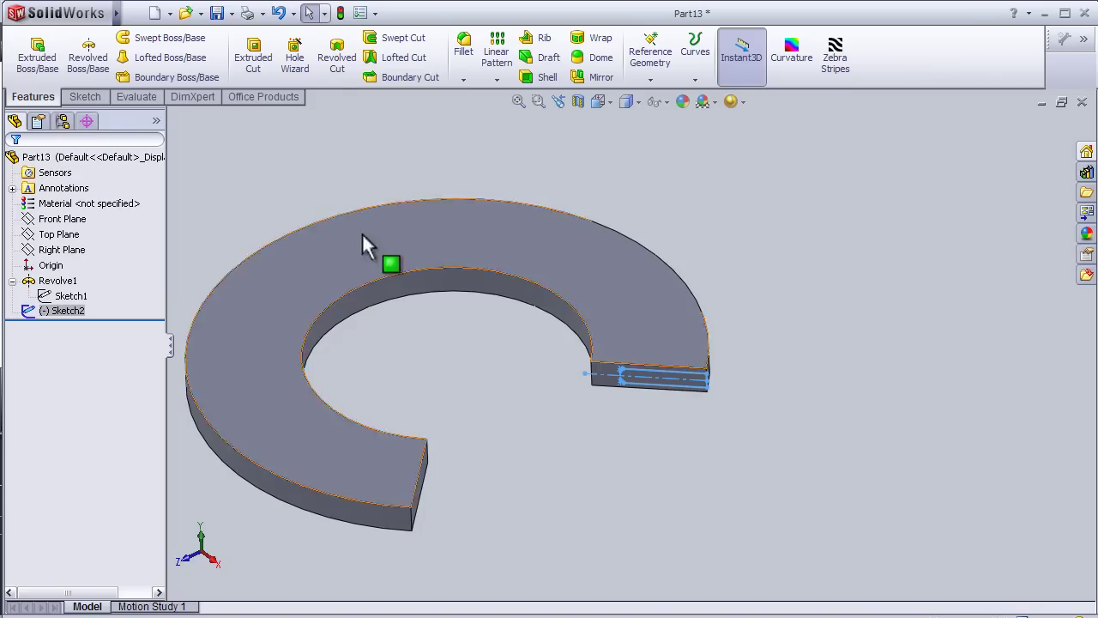
Start a 360-degree Revolved Cut from the groove sketch, Sketch2
{"action": "left_click", "coordinate": [339, 76]}
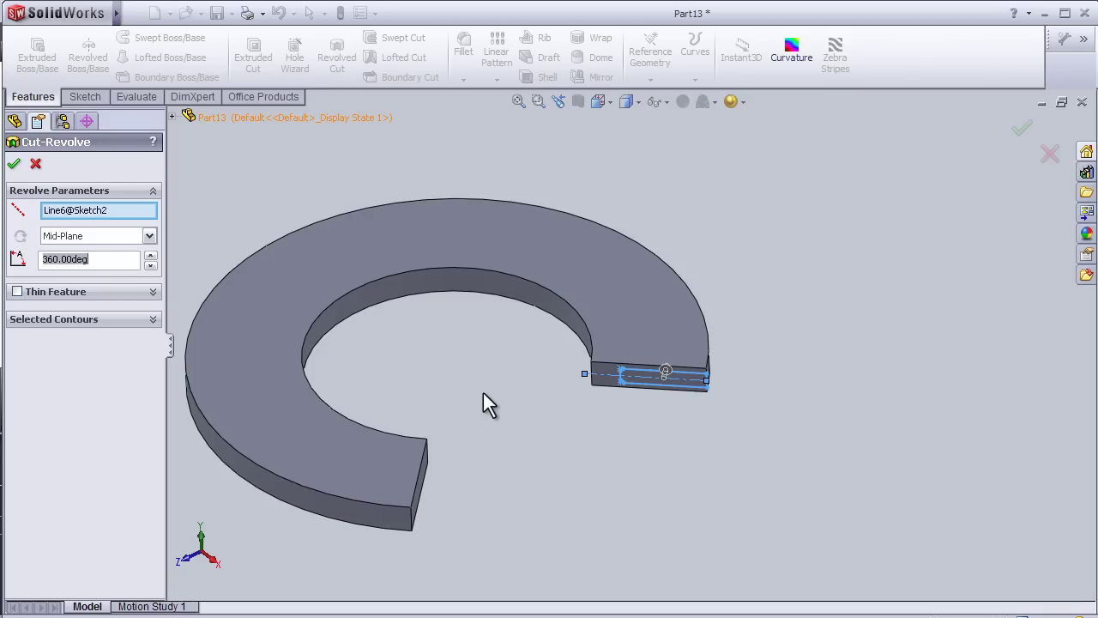
{"action": "middle_click_drag", "start_coordinate": [608, 429], "coordinate": [511, 422]}
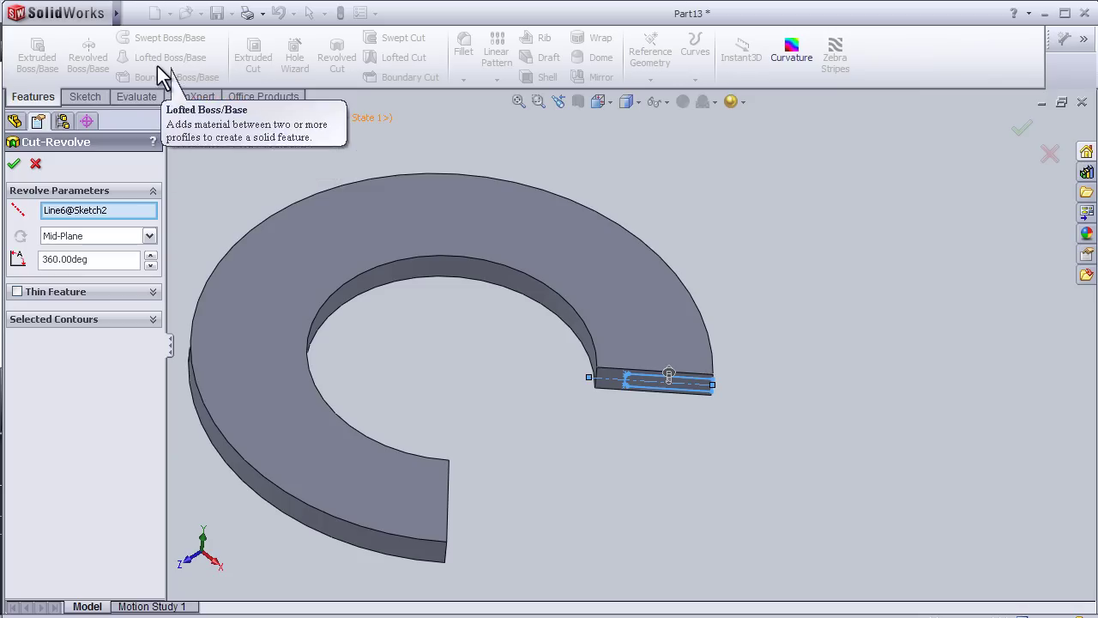
Turn on View > Temporary Axes to show the ring's axes
{"action": "mouse_move", "coordinate": [49, 20]}
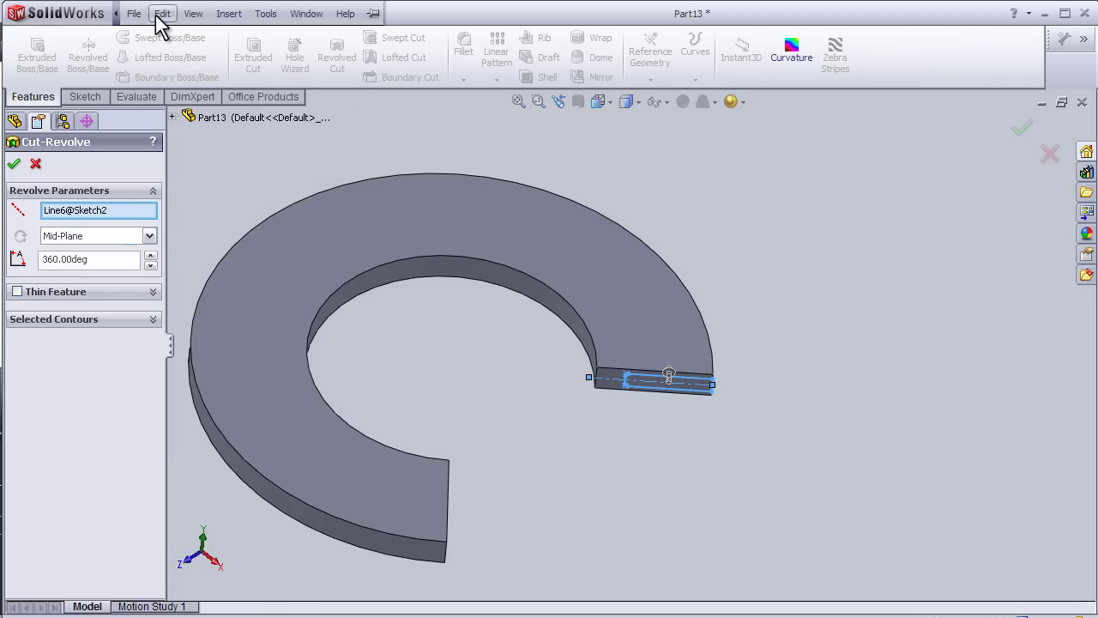
{"action": "left_click", "coordinate": [187, 14]}
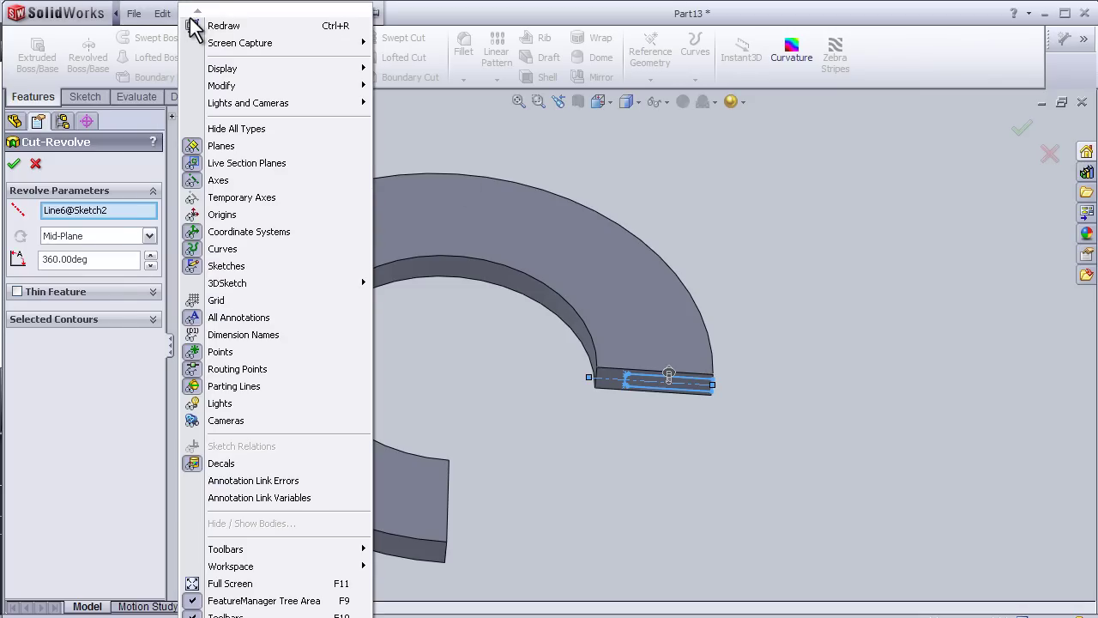
{"action": "mouse_move", "coordinate": [230, 73]}
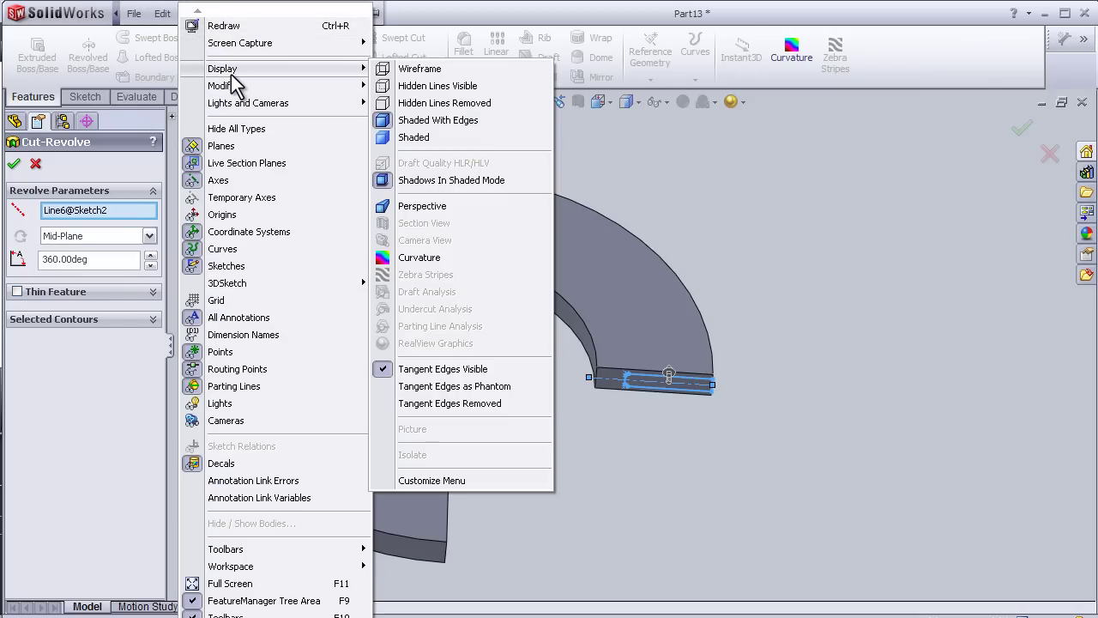
{"action": "left_click", "coordinate": [256, 199]}
Pick the ring's central temporary axis, Axis<1>, as the revolved cut's axis
{"action": "scroll", "coordinate": [506, 403], "scroll_direction": "down", "scroll_amount": 5}
{"action": "mouse_move", "coordinate": [616, 312]}
{"action": "middle_mouse_down"}
{"action": "mouse_move", "coordinate": [620, 299]}
{"action": "mouse_move", "coordinate": [611, 314]}
{"action": "middle_mouse_up"}
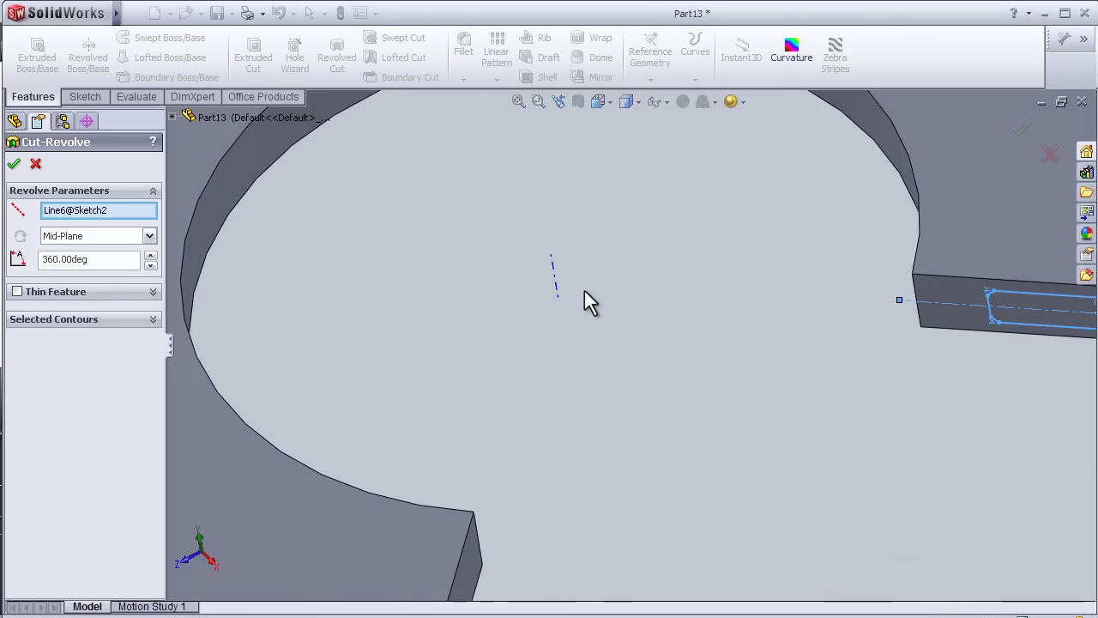
{"action": "scroll", "coordinate": [580, 291], "scroll_direction": "down", "scroll_amount": 3}
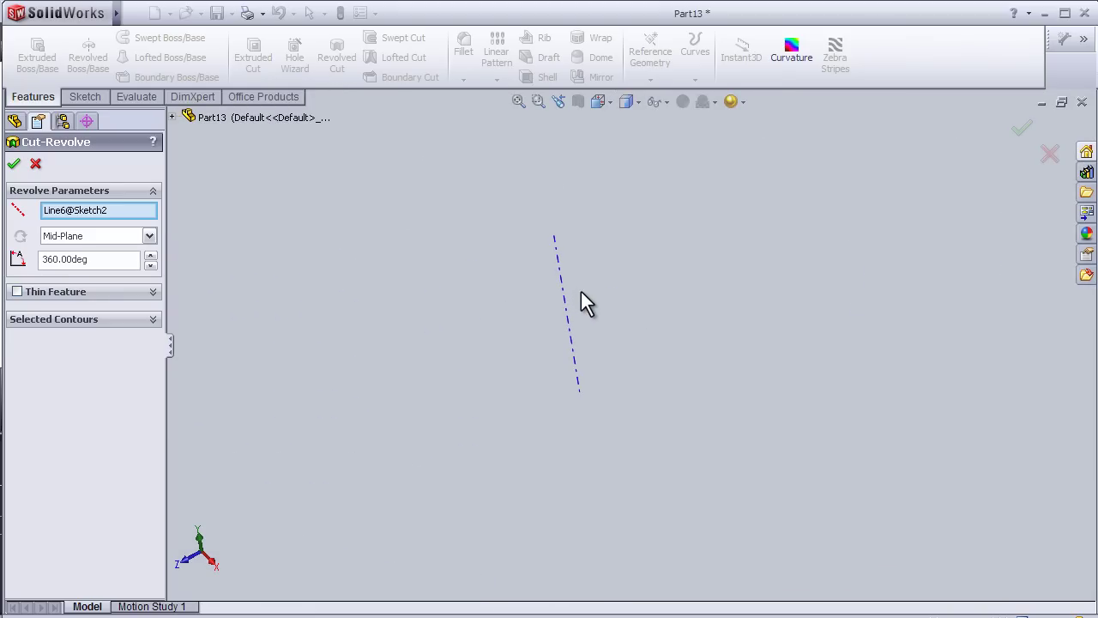
{"action": "middle_click_drag", "start_coordinate": [596, 295], "coordinate": [600, 299]}
{"action": "left_click", "coordinate": [580, 286]}
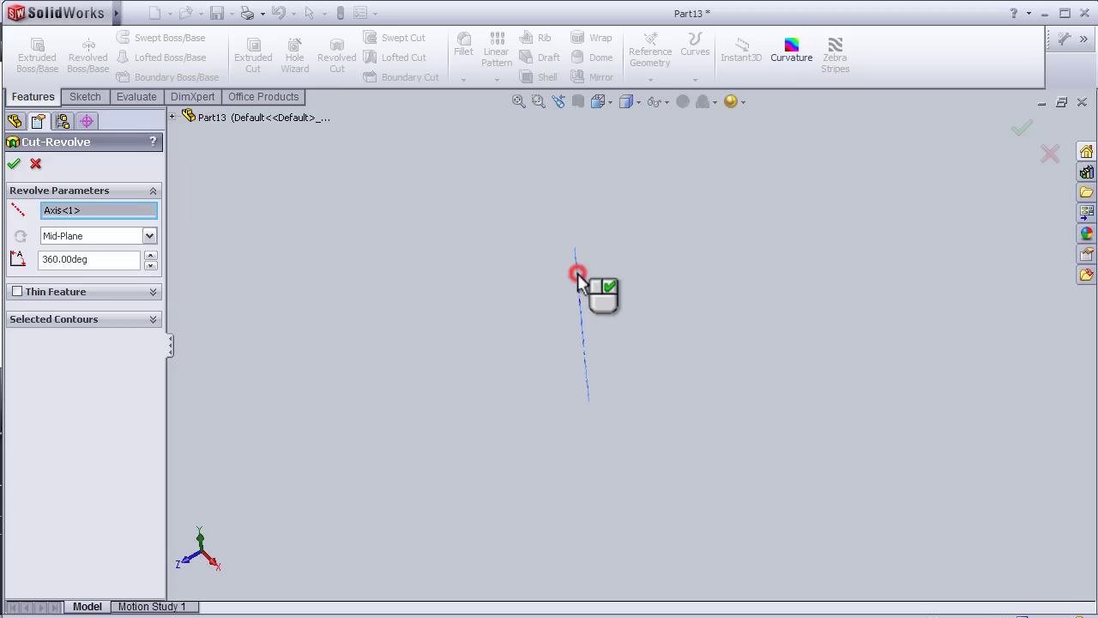
{"action": "scroll", "coordinate": [463, 227], "scroll_direction": "up", "scroll_amount": 3}
{"action": "scroll", "coordinate": [459, 225], "scroll_direction": "up", "scroll_amount": 3}
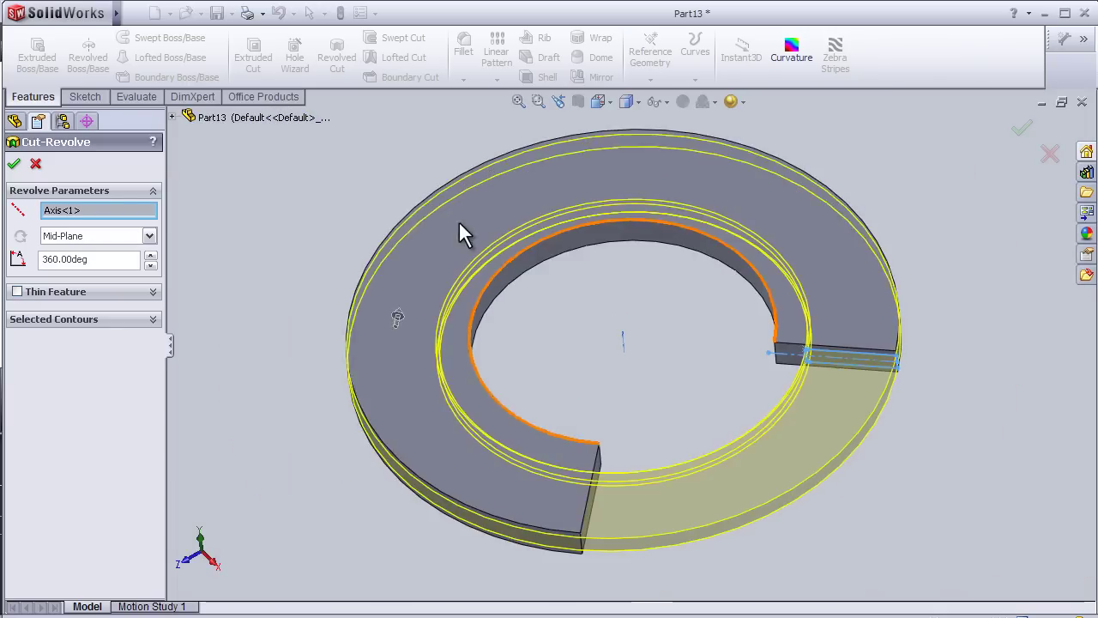
{"action": "middle_click_drag", "start_coordinate": [458, 226], "coordinate": [553, 611]}
{"action": "middle_click_drag", "start_coordinate": [638, 559], "coordinate": [631, 501]}
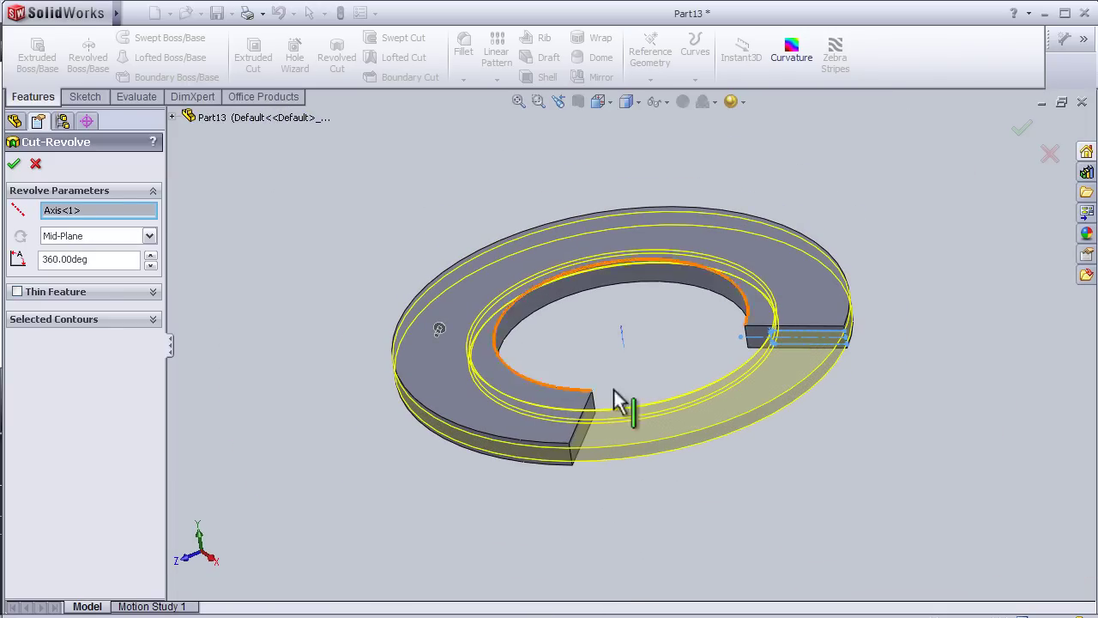
Apply the revolved groove cut, creating Cut-Revolve1
{"action": "left_click", "coordinate": [14, 165]}
{"action": "middle_click_drag", "start_coordinate": [722, 435], "coordinate": [610, 311]}
{"action": "middle_click_drag", "start_coordinate": [674, 524], "coordinate": [441, 432]}
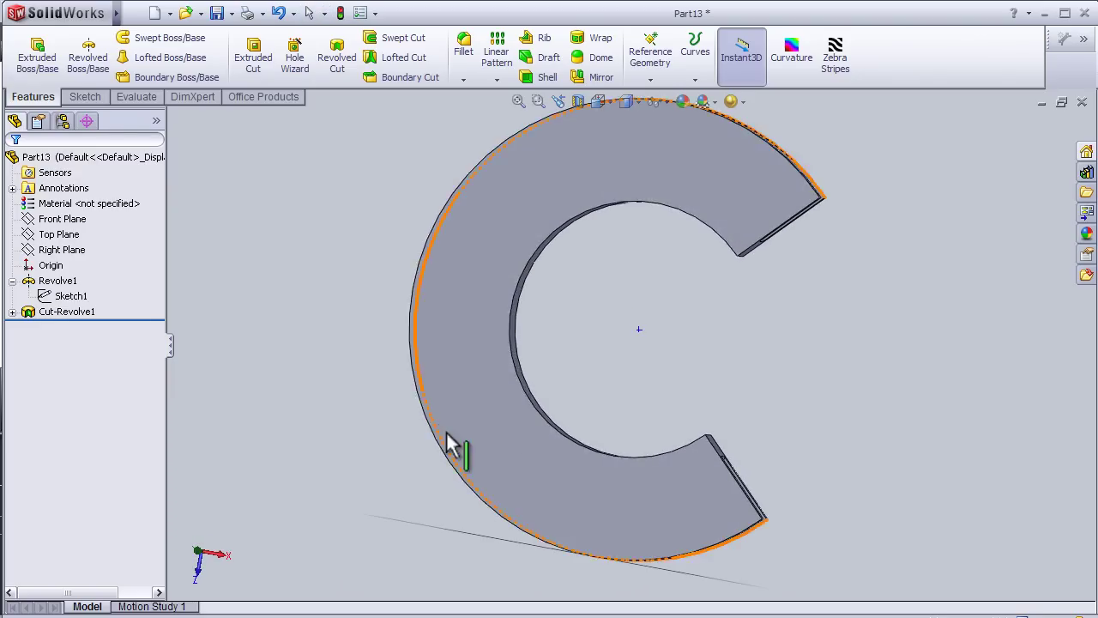
Change Revolve1's angle from 270 to 360 degrees to close the ring
{"action": "left_click", "coordinate": [47, 283]}
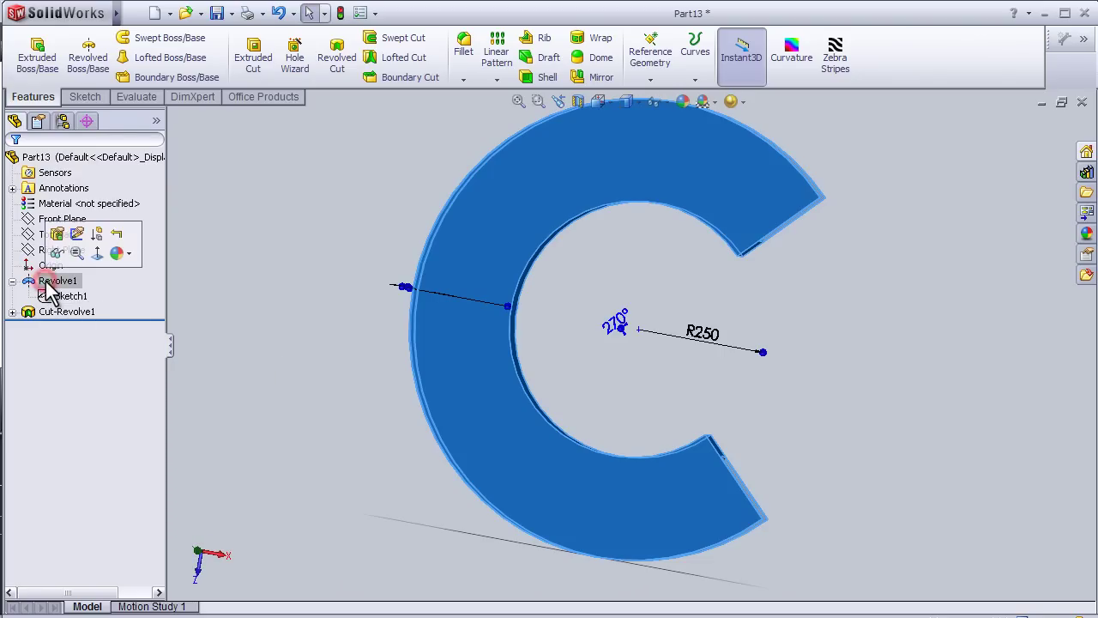
{"action": "left_click", "coordinate": [57, 235]}
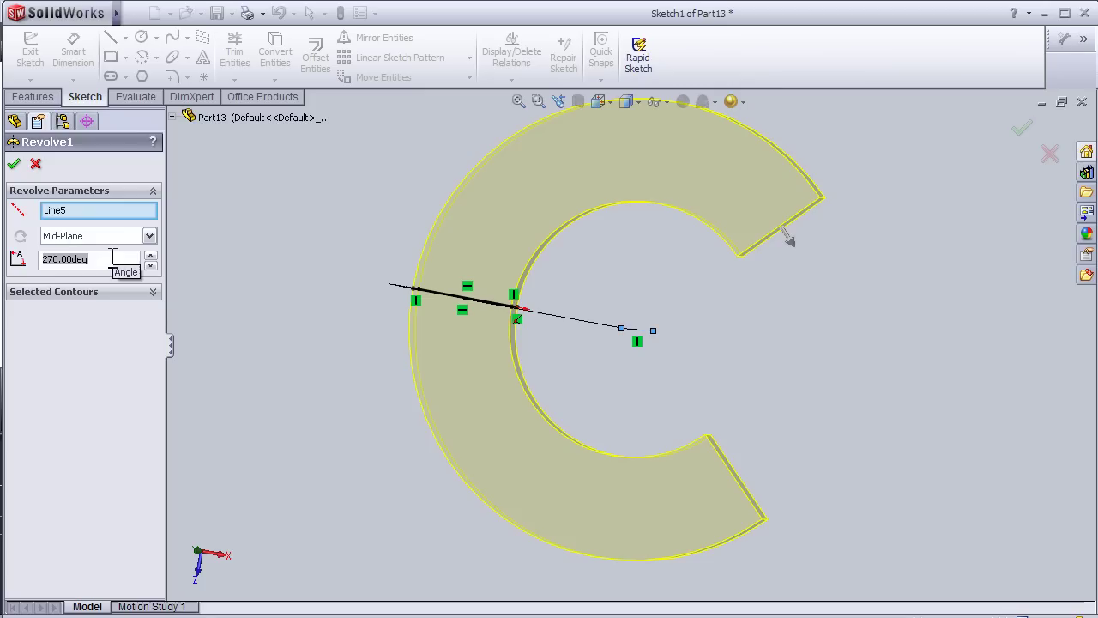
{"action": "key", "text": "Return"}
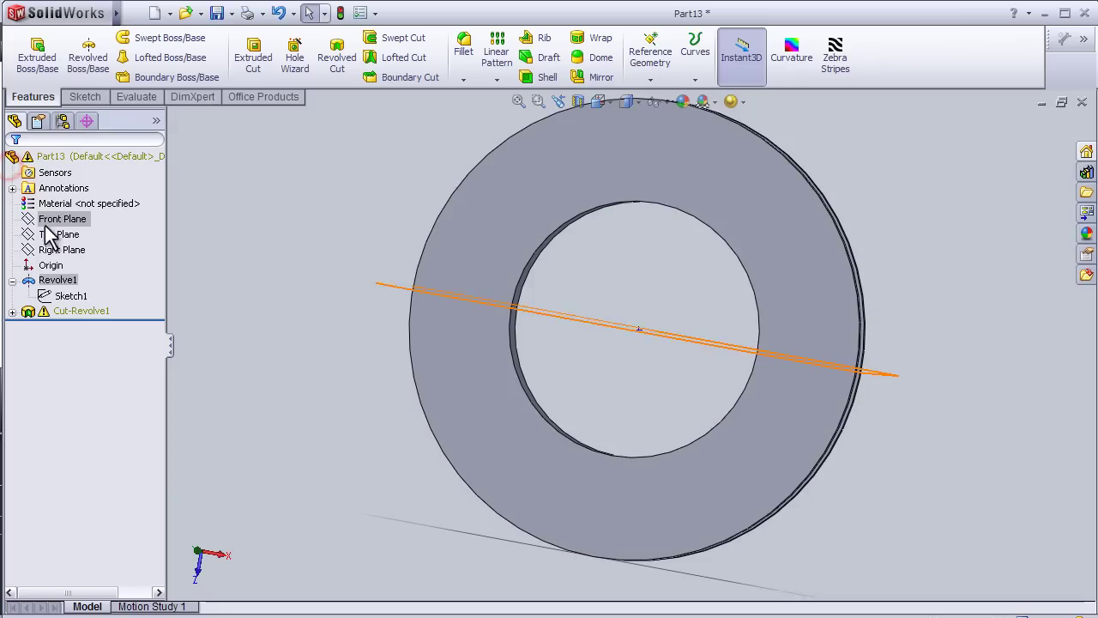
Inspect the grooved ring from several angles, then set it to the standard Isometric view
{"action": "middle_click_drag", "start_coordinate": [915, 327], "coordinate": [858, 443]}
{"action": "scroll", "coordinate": [750, 368], "scroll_direction": "down", "scroll_amount": 5}
{"action": "scroll", "coordinate": [723, 344], "scroll_direction": "up", "scroll_amount": 2}
{"action": "scroll", "coordinate": [718, 348], "scroll_direction": "down", "scroll_amount": 2}
{"action": "scroll", "coordinate": [721, 348], "scroll_direction": "down", "scroll_amount": 1}
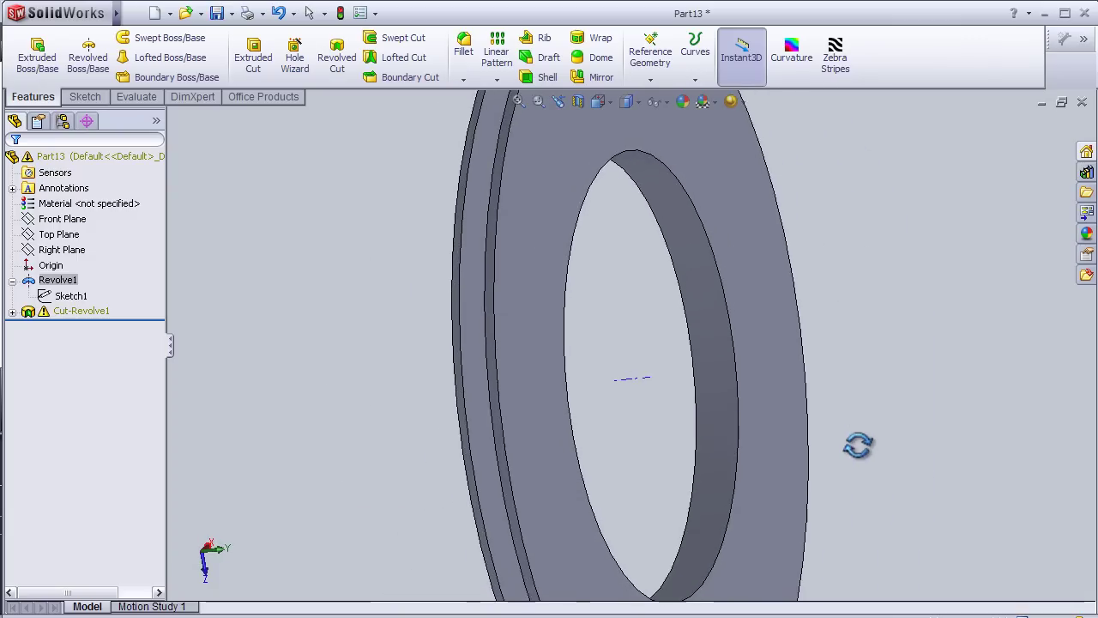
{"action": "scroll", "coordinate": [799, 400], "scroll_direction": "up", "scroll_amount": 3}
{"action": "middle_click_drag", "start_coordinate": [798, 399], "coordinate": [780, 372]}
{"action": "key", "text": "space"}
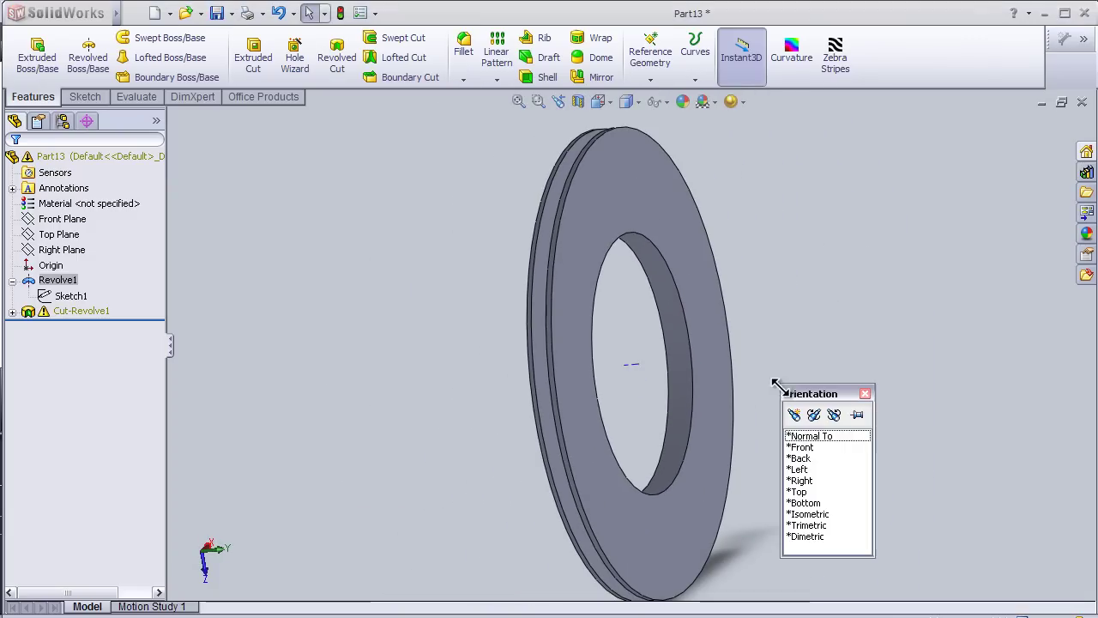
{"action": "left_click", "coordinate": [810, 515]}
{"action": "scroll", "coordinate": [798, 471], "scroll_direction": "down", "scroll_amount": 4}
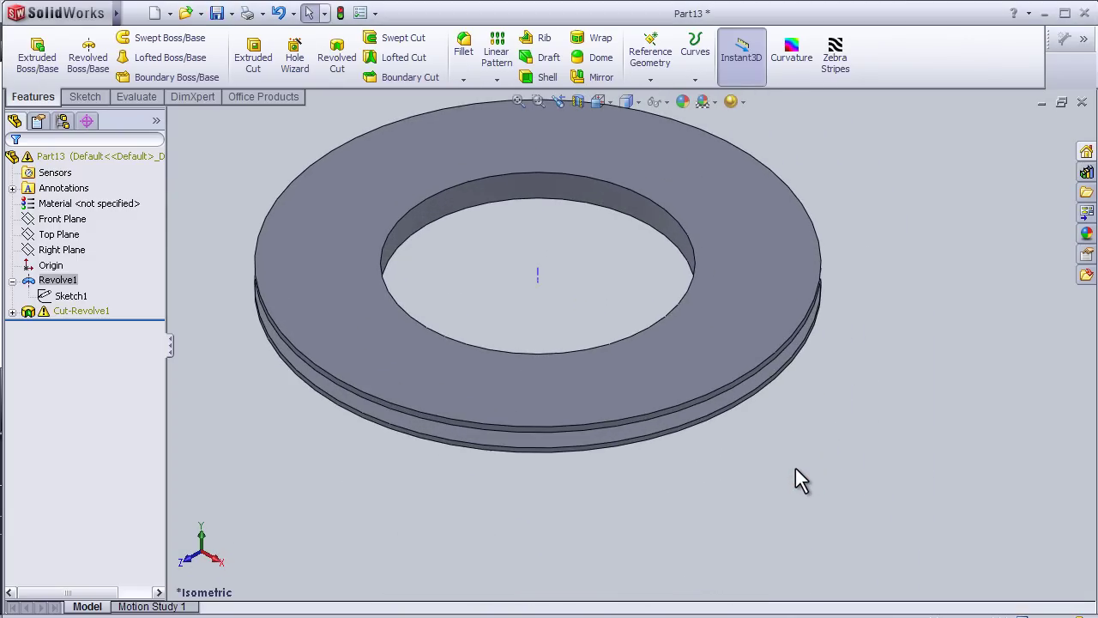